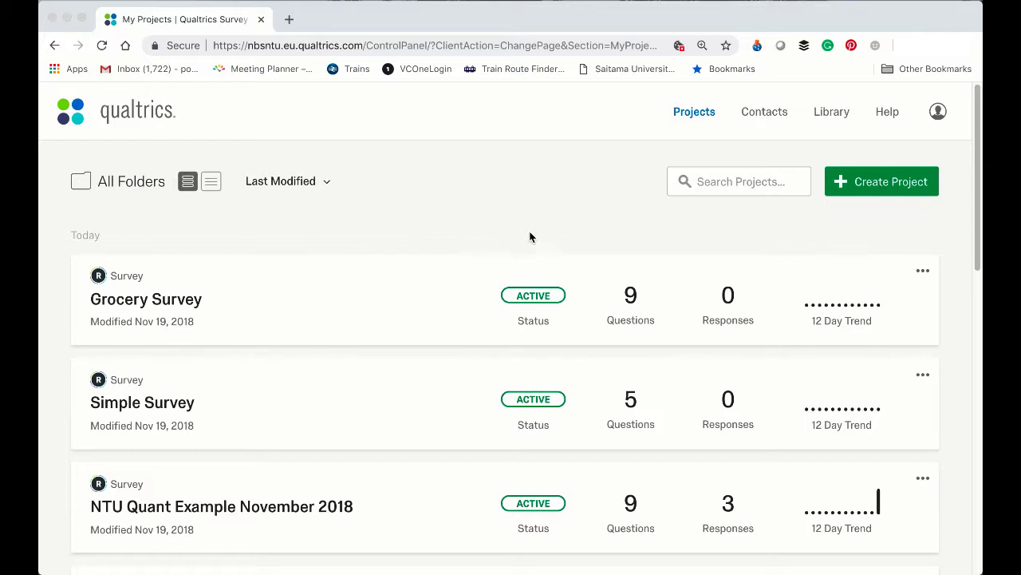
- Copy the Simple Survey project within the account under the name "About Nottingham"
click(923, 375)
click(923, 375)
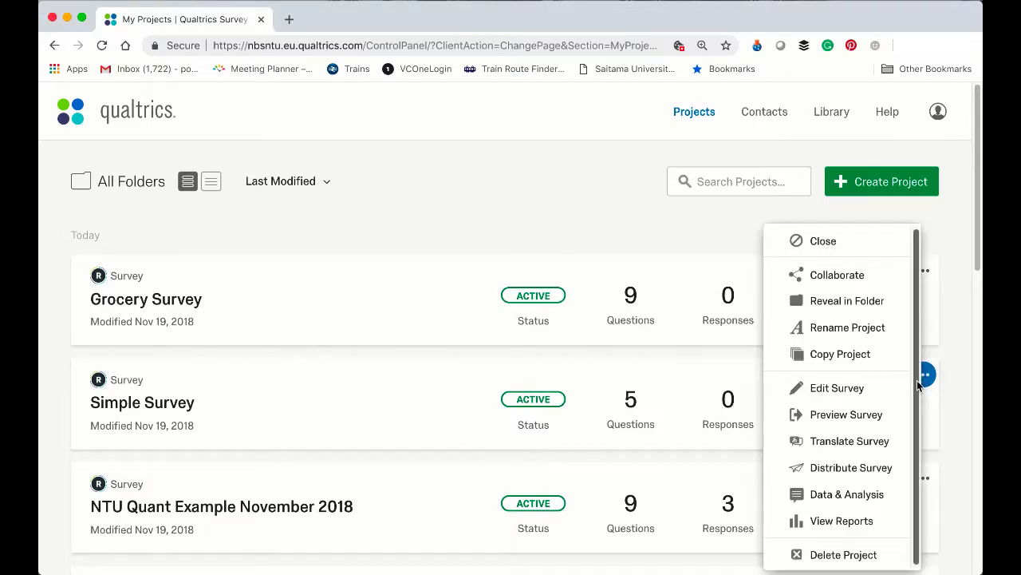
click(901, 360)
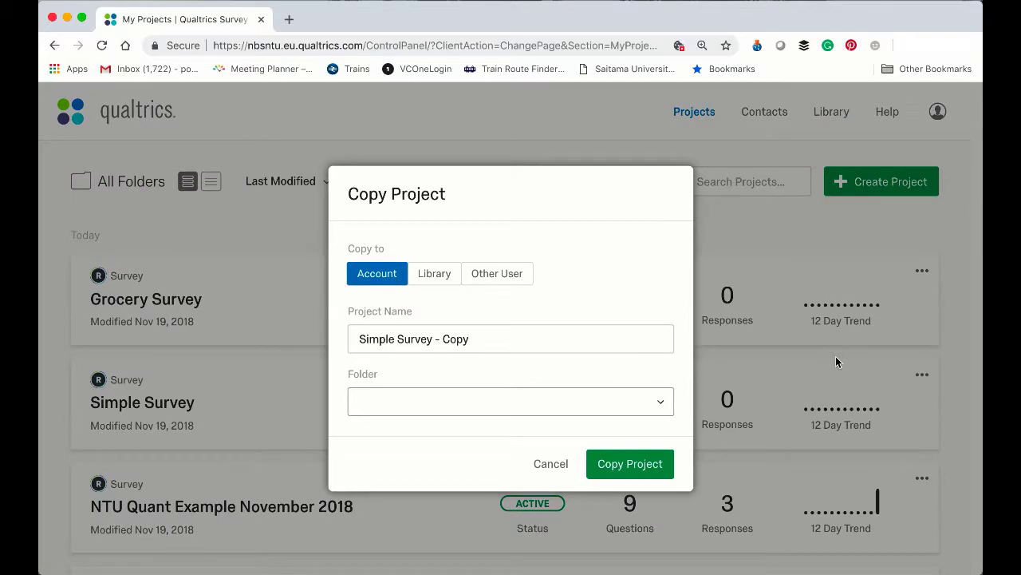
click(488, 341)
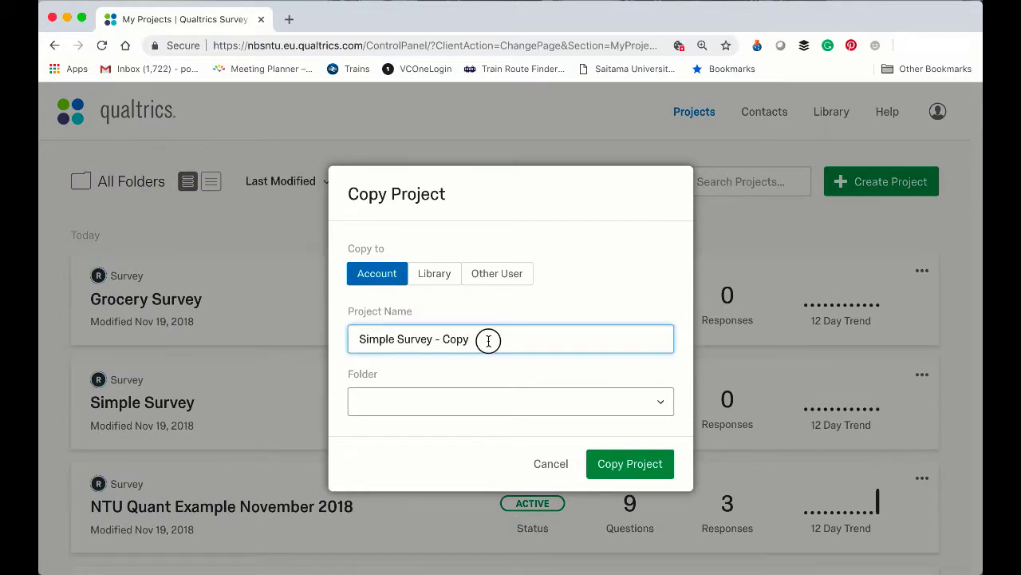
drag(488, 341, 342, 339)
text(Abo)
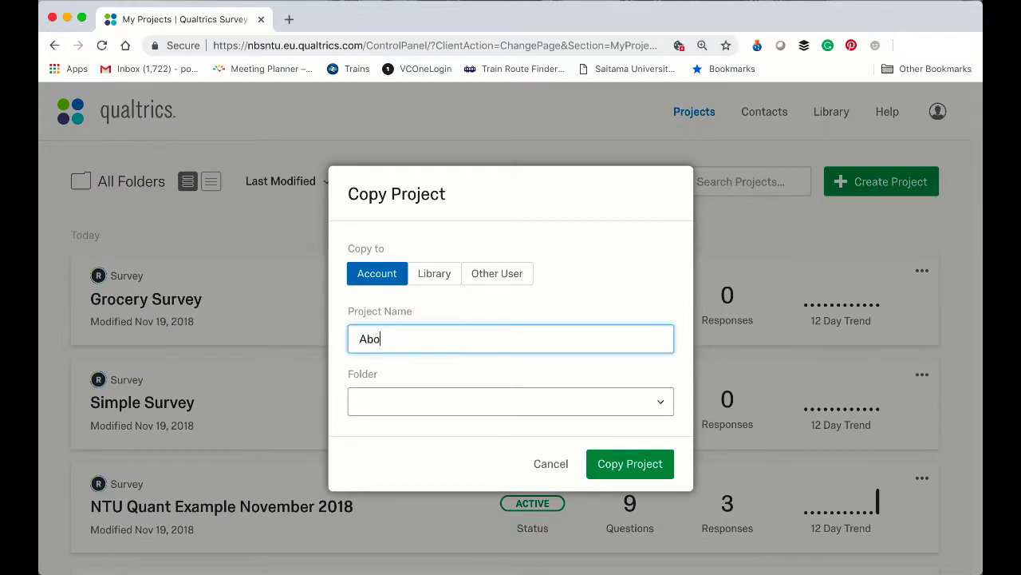
text(ut Nottingham)
click(626, 470)
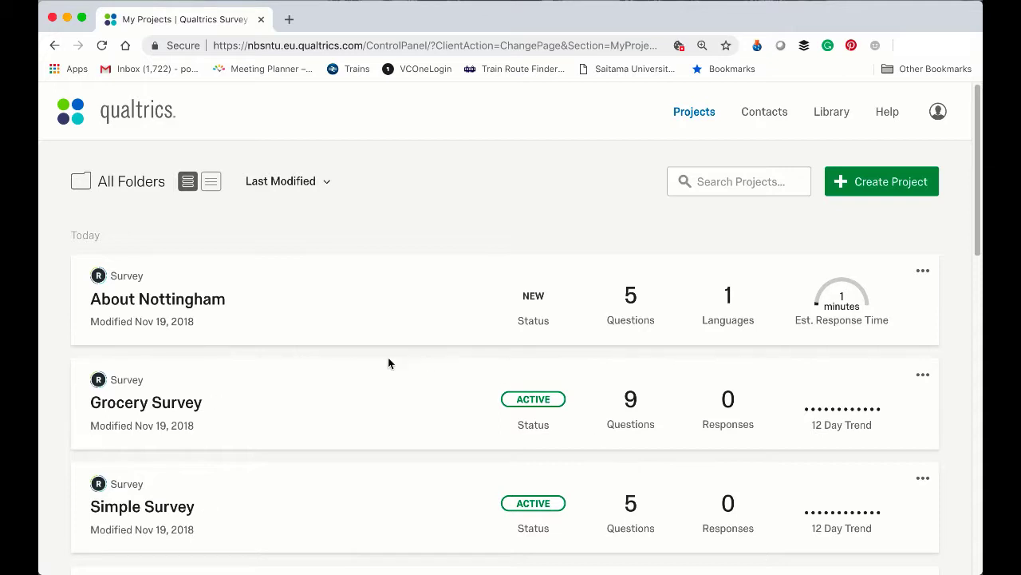
- Open the About Nottingham survey and reword Q1's first line to "Thank you for taking part in this study about Nottingham."
click(192, 305)
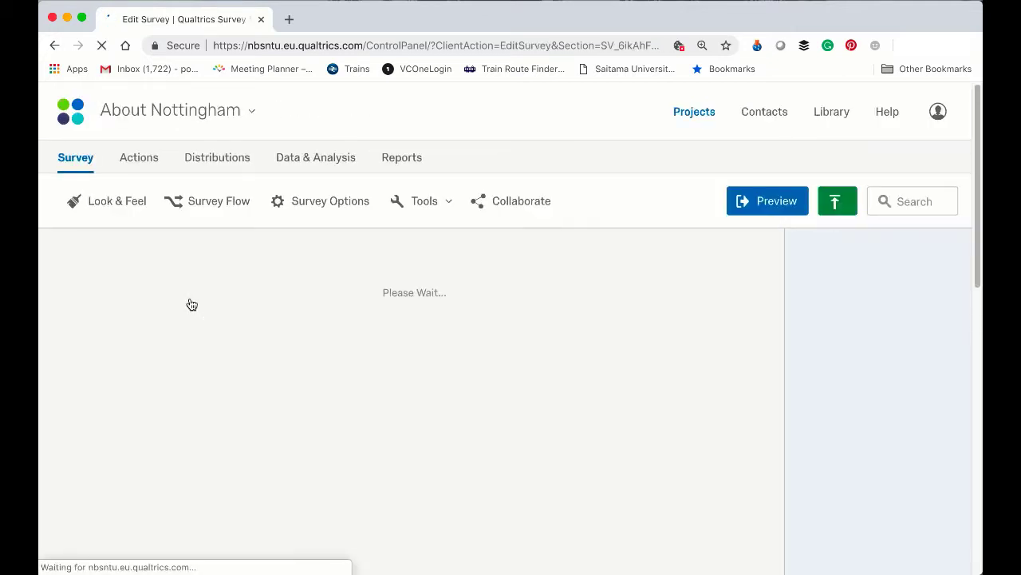
click(381, 372)
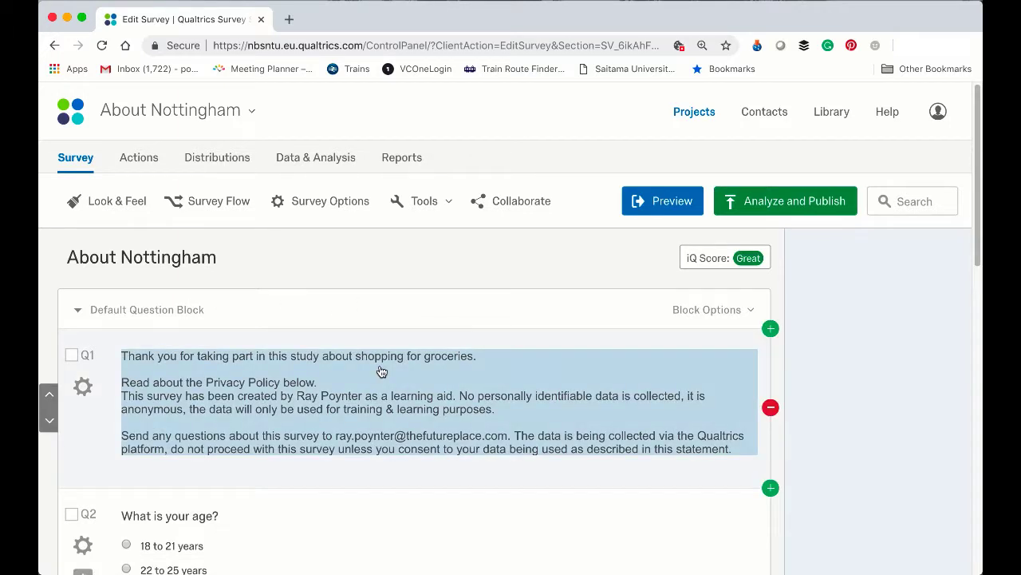
click(411, 367)
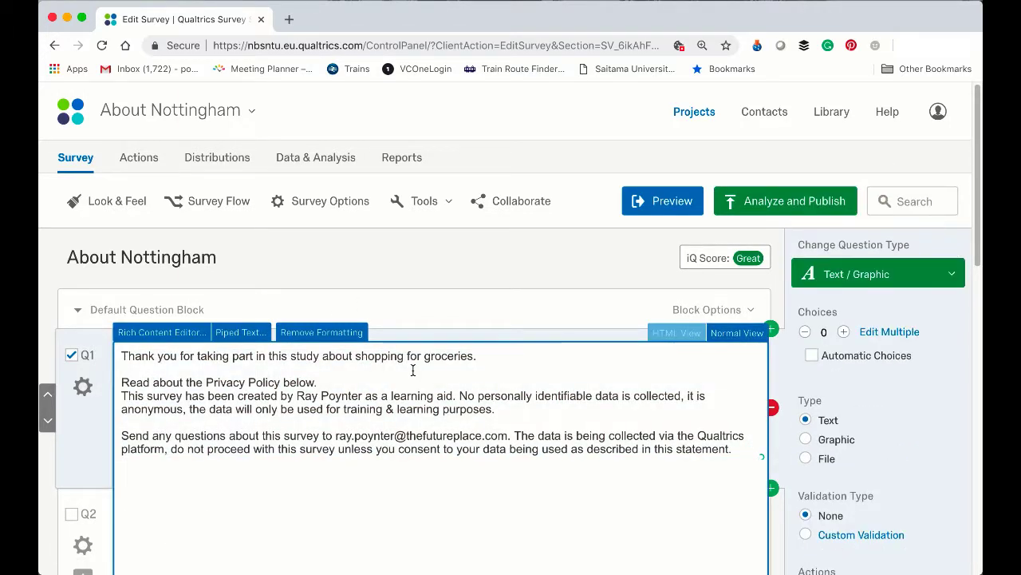
click(471, 358)
key(BackSpace)
key(BackSpace)
key(BackSpace)
key(BackSpace)
key(BackSpace)
key(BackSpace)
key(BackSpace)
key(BackSpace)
key(BackSpace)
key(BackSpace)
key(BackSpace)
key(BackSpace)
key(BackSpace)
key(BackSpace)
key(BackSpace)
key(BackSpace)
key(BackSpace)
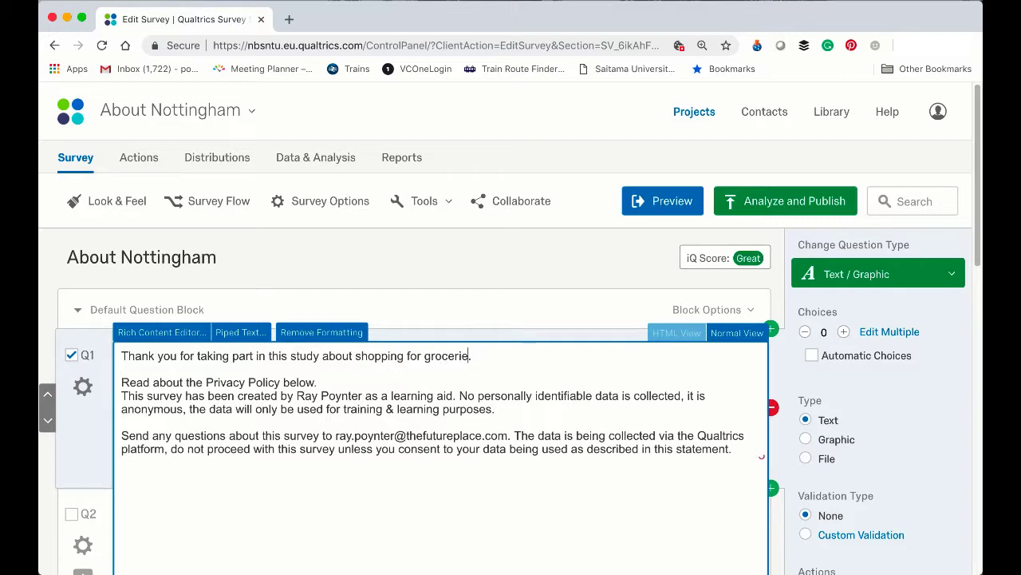
key(BackSpace)
key(BackSpace)
key(BackSpace)
key(BackSpace)
key(BackSpace)
key(BackSpace)
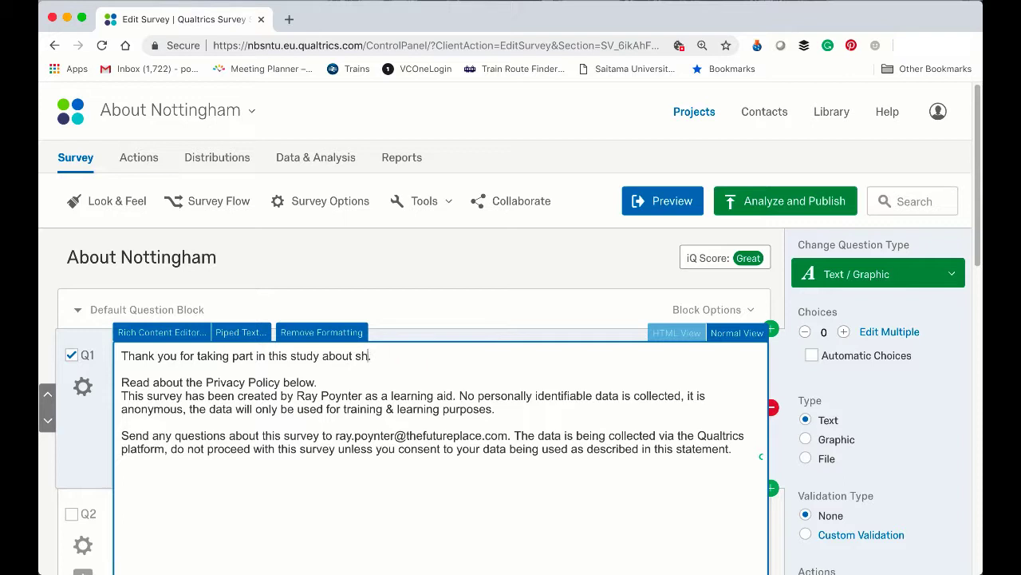
text(Nottingham)
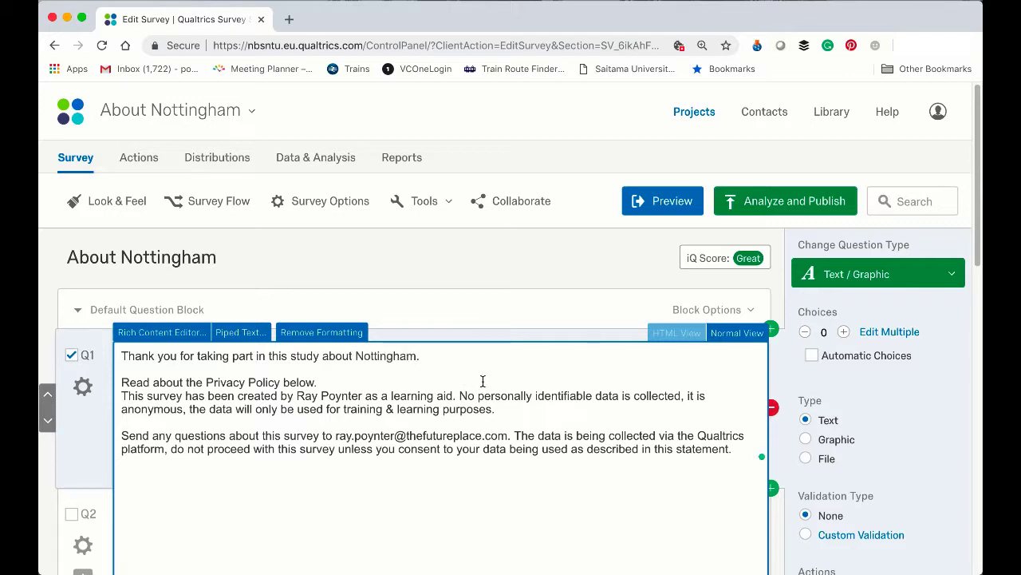
click(100, 443)
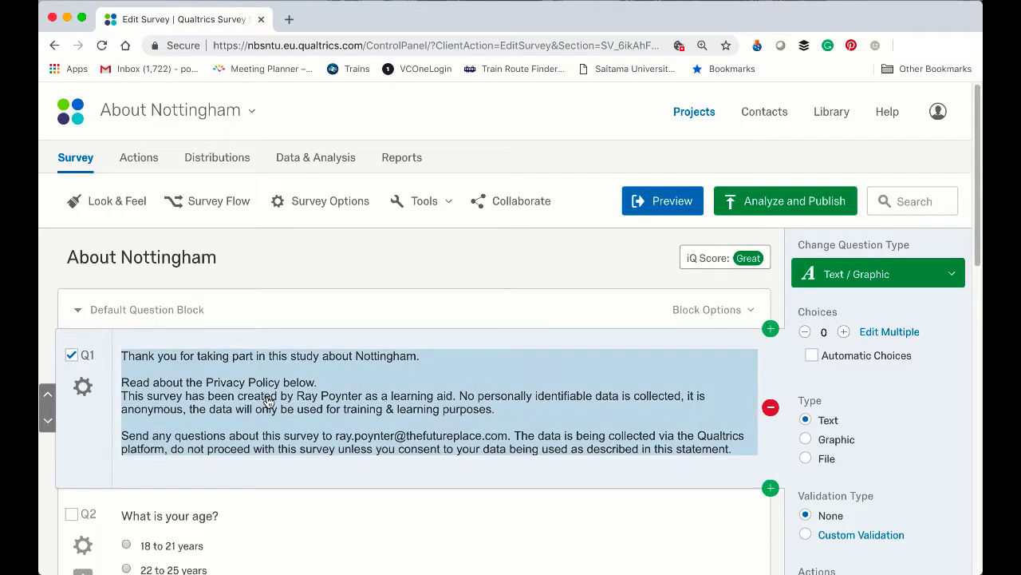
- Review the remaining survey questions from age to the closing comments question, and return to the Q1 introduction
scroll(269, 402, down, 2)
scroll(269, 403, down, 5)
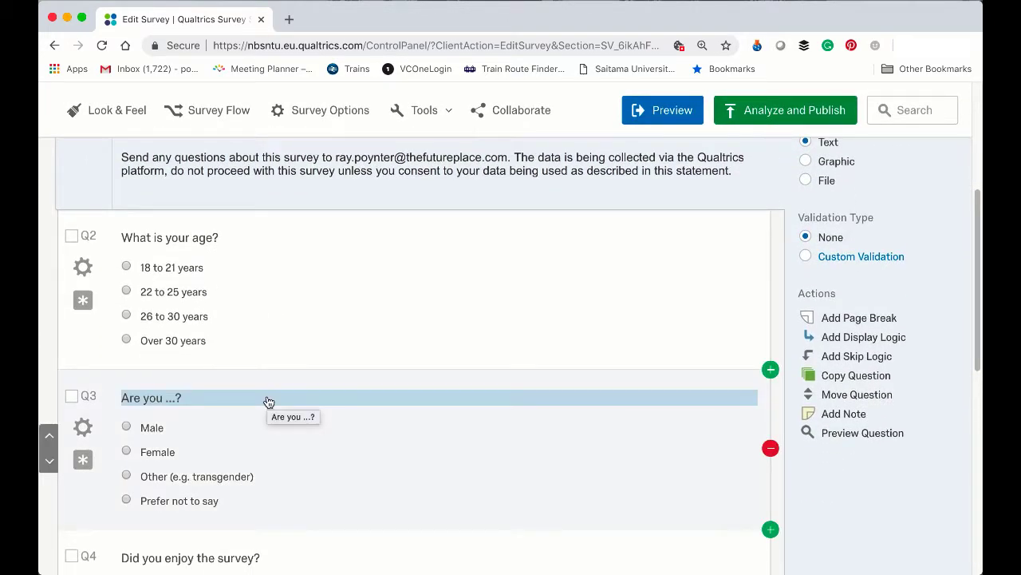
scroll(269, 403, down, 4)
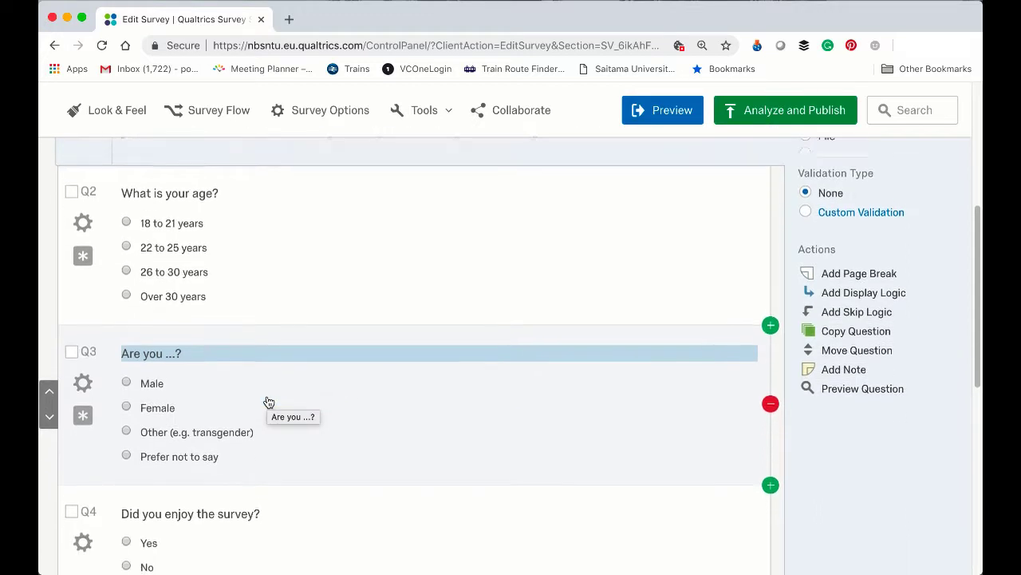
scroll(269, 402, down, 4)
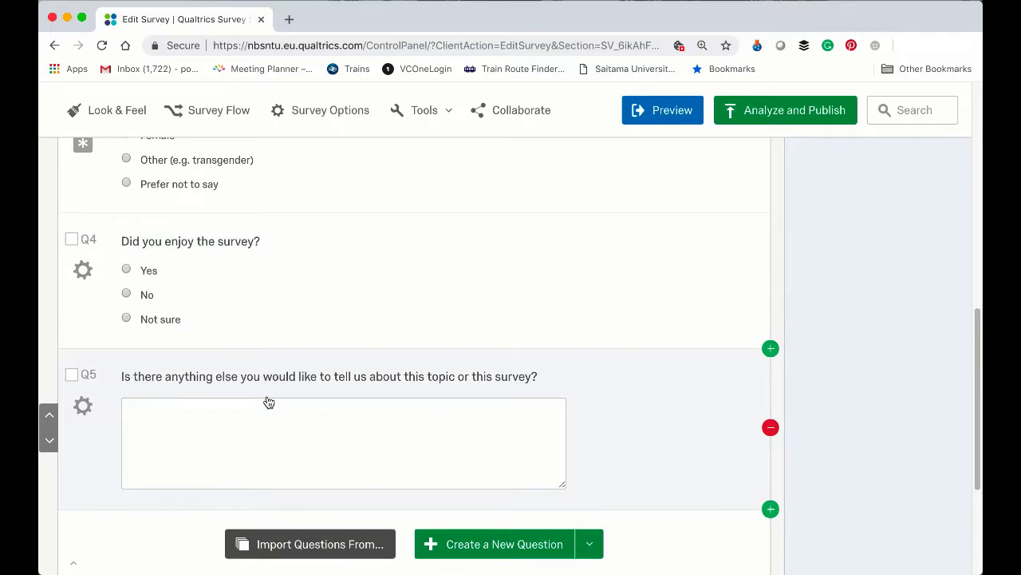
scroll(269, 402, up, 3)
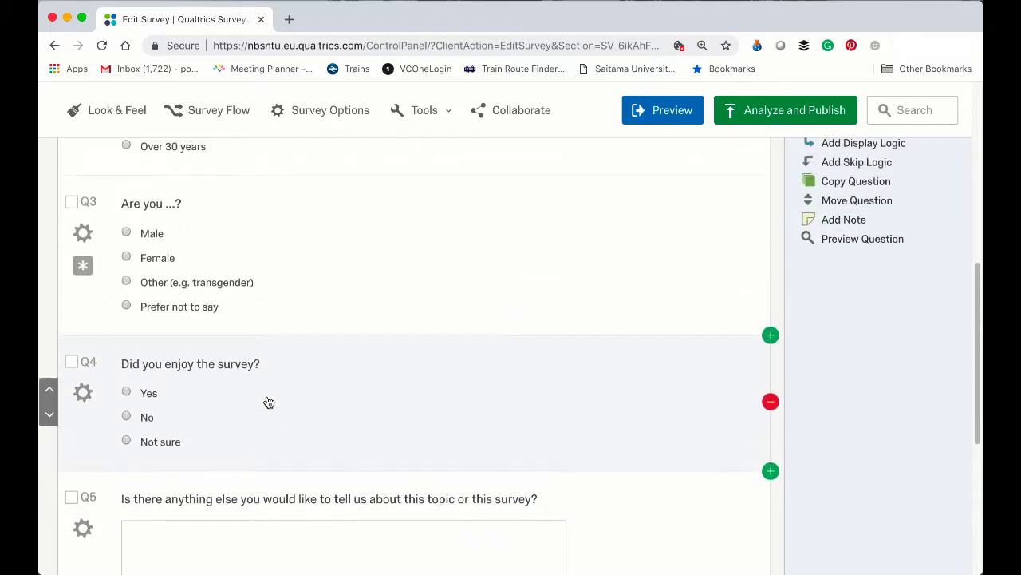
scroll(269, 403, up, 9)
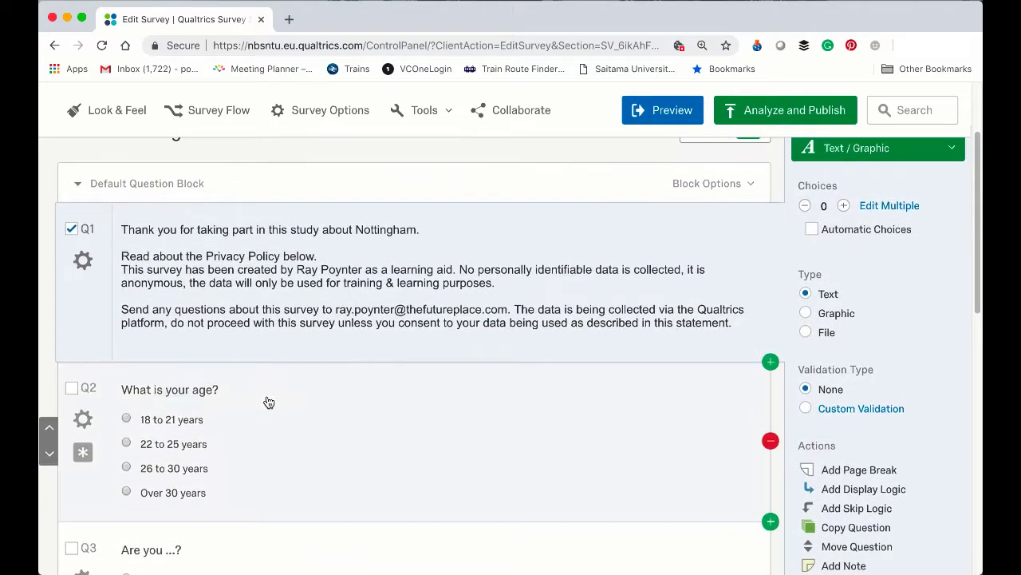
click(288, 269)
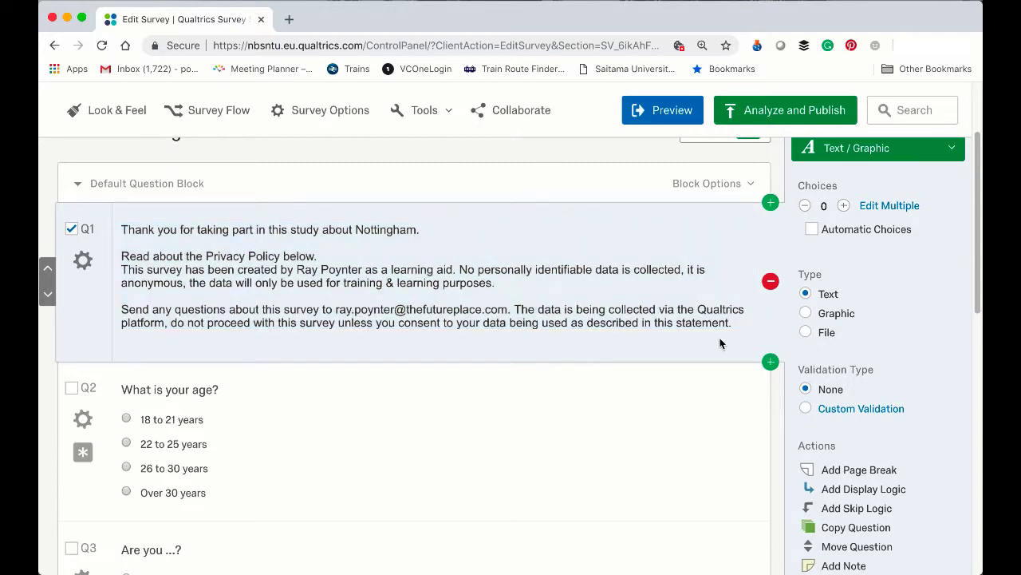
- Insert a Text Entry question with an Essay Text Box directly after the Q1 introduction and enlarge its answer box
click(771, 364)
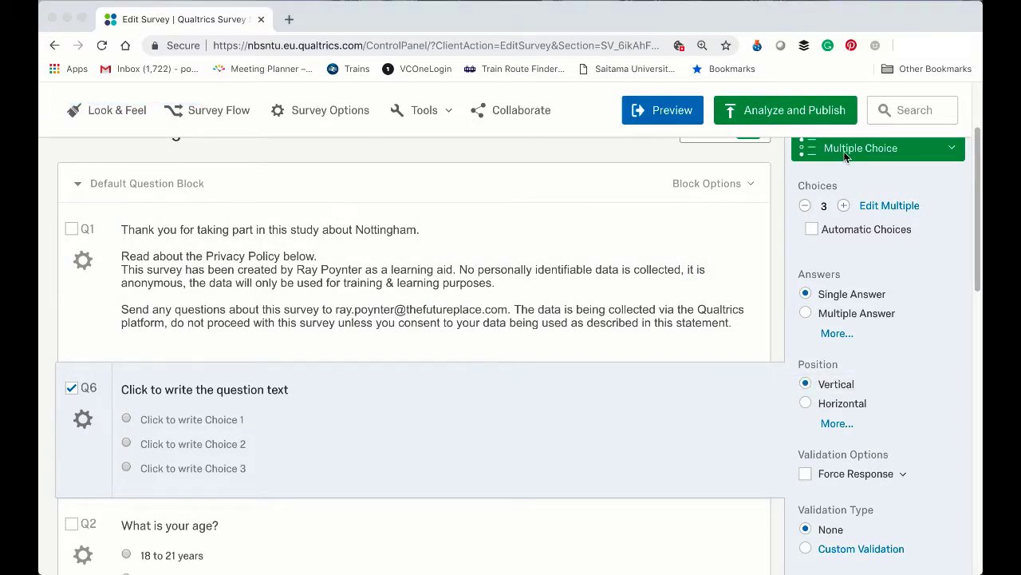
scroll(851, 151, up, 1)
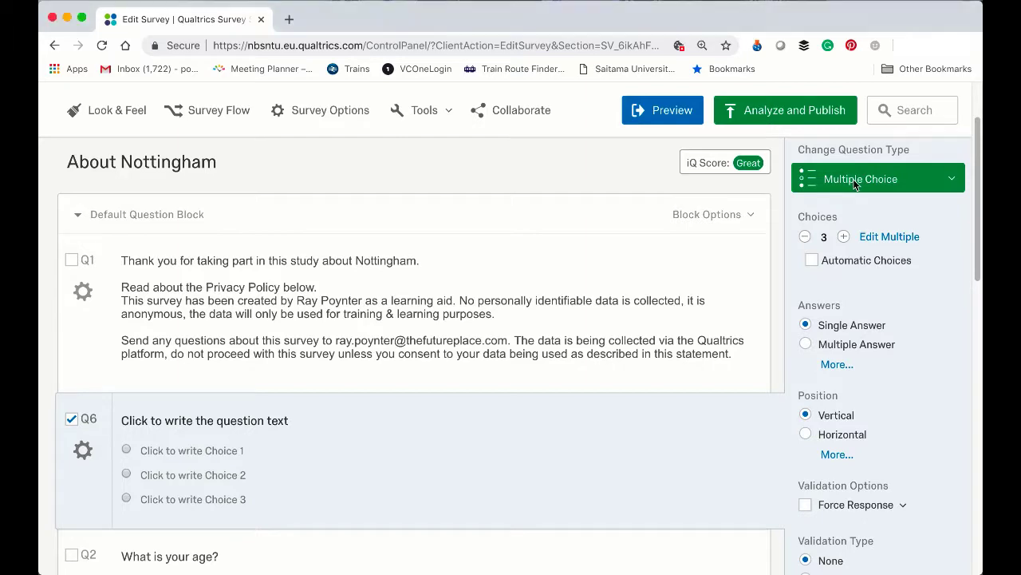
click(854, 180)
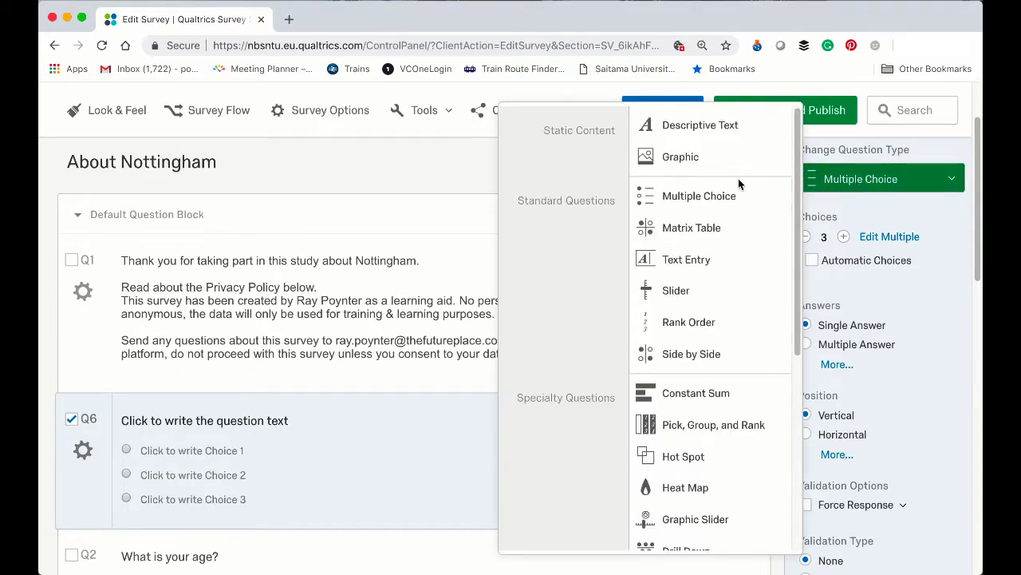
click(703, 259)
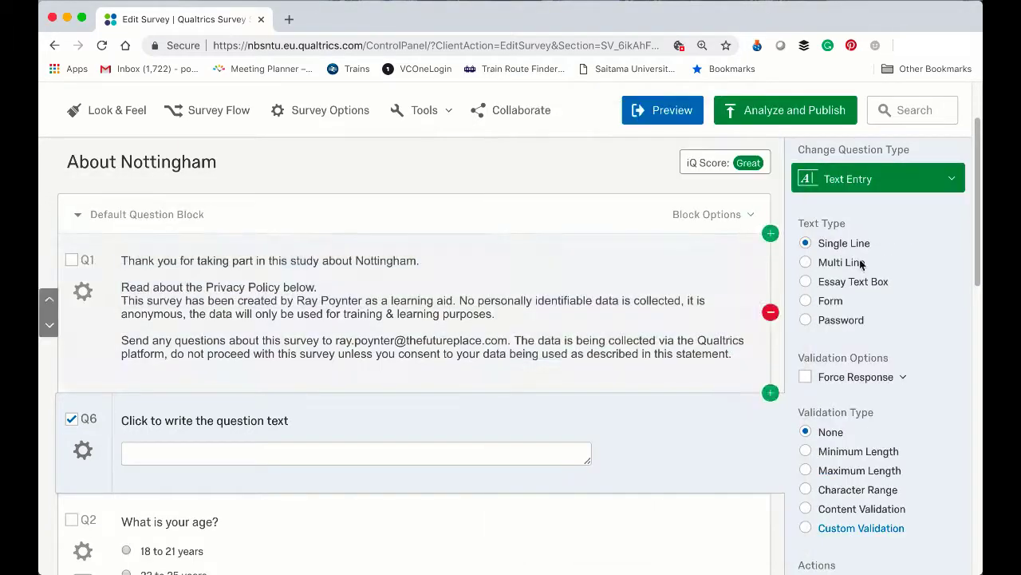
click(809, 284)
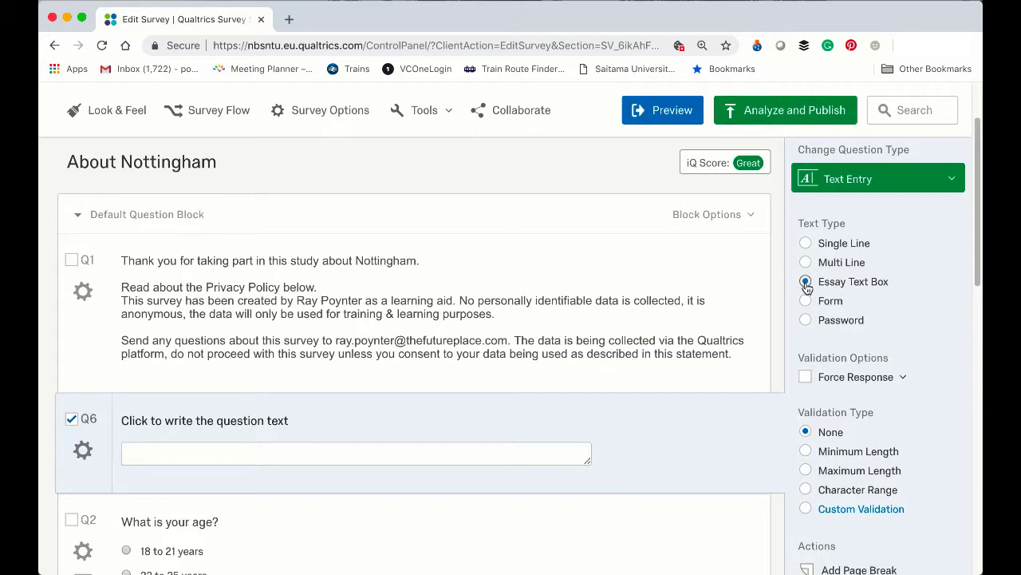
drag(585, 468, 586, 545)
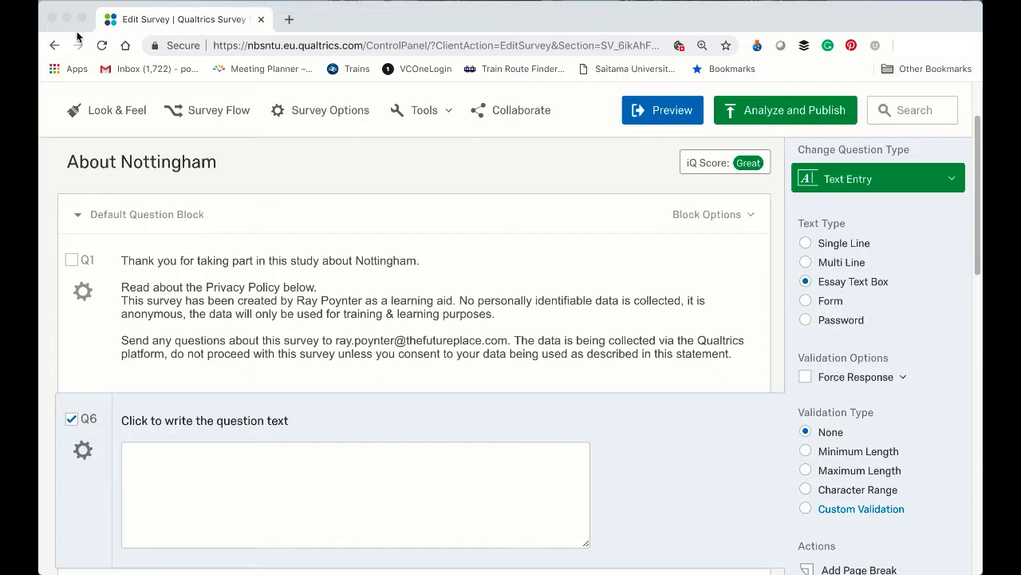
- Set the new essay question's text to "What do you like about Nottingham?"
click(201, 425)
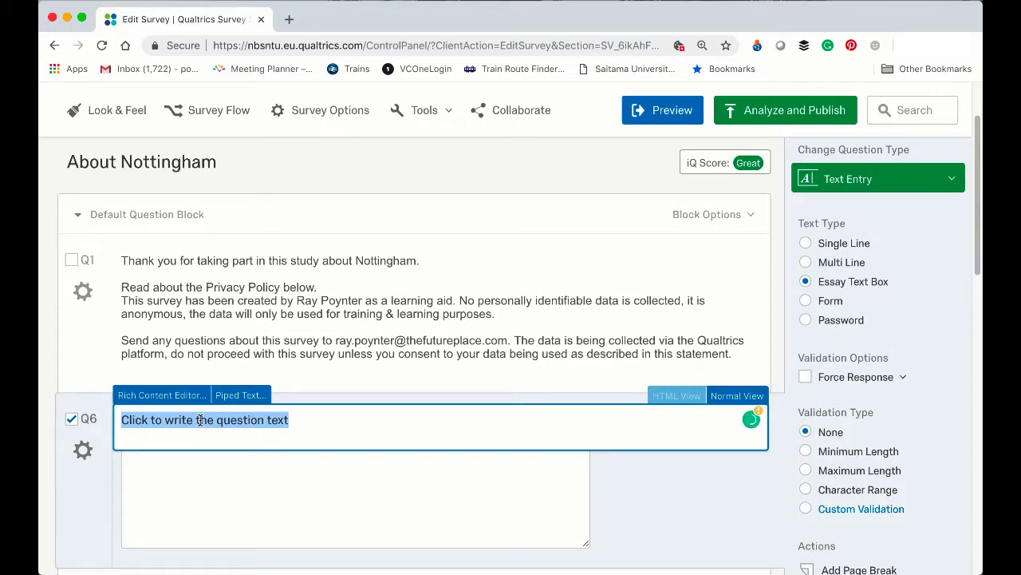
text(What do you like about Nottingham?)
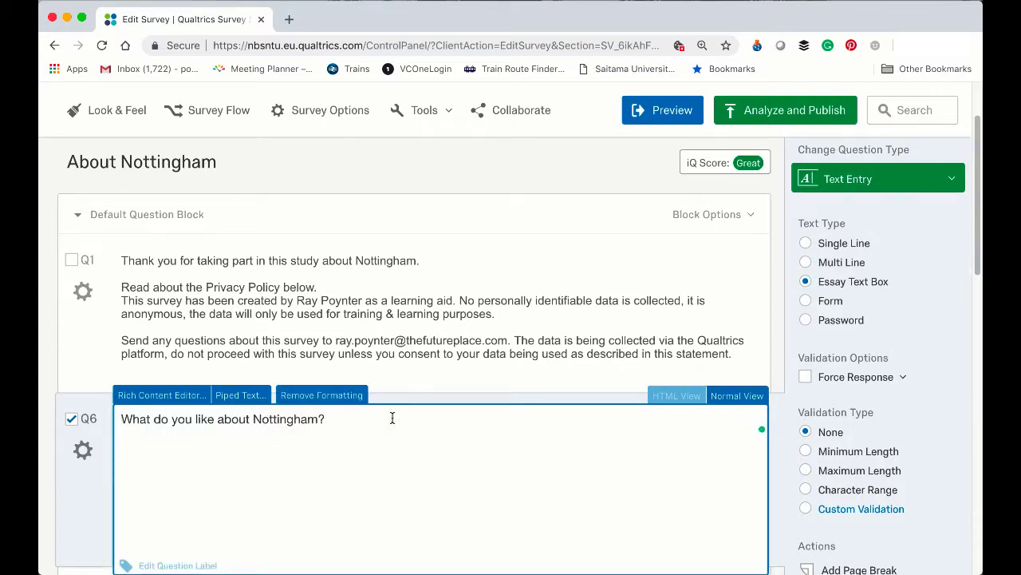
click(87, 509)
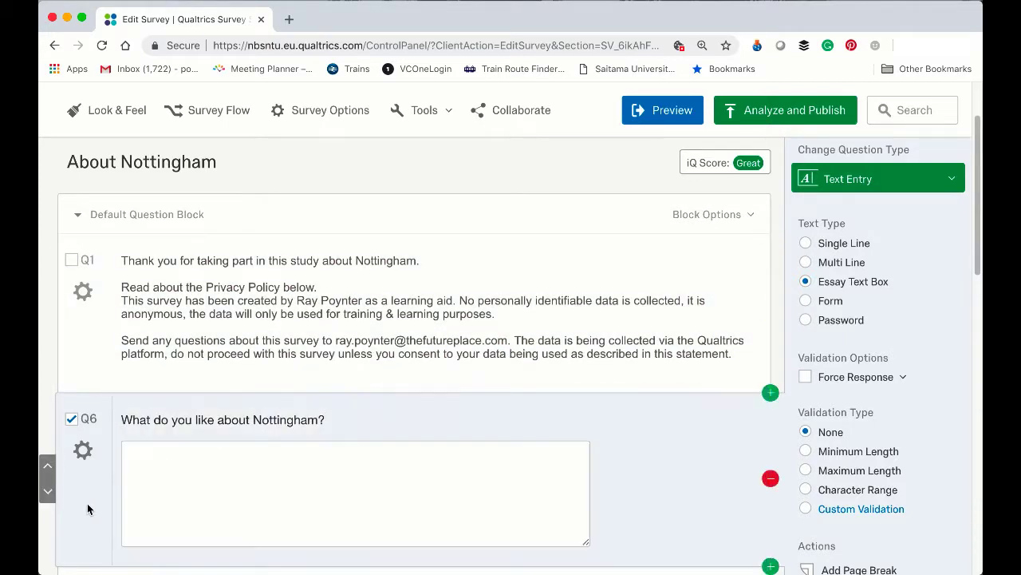
- Insert another Text Entry question with an Essay Text Box below "What do you like about Nottingham?" and make its answer box taller
scroll(88, 508, down, 5)
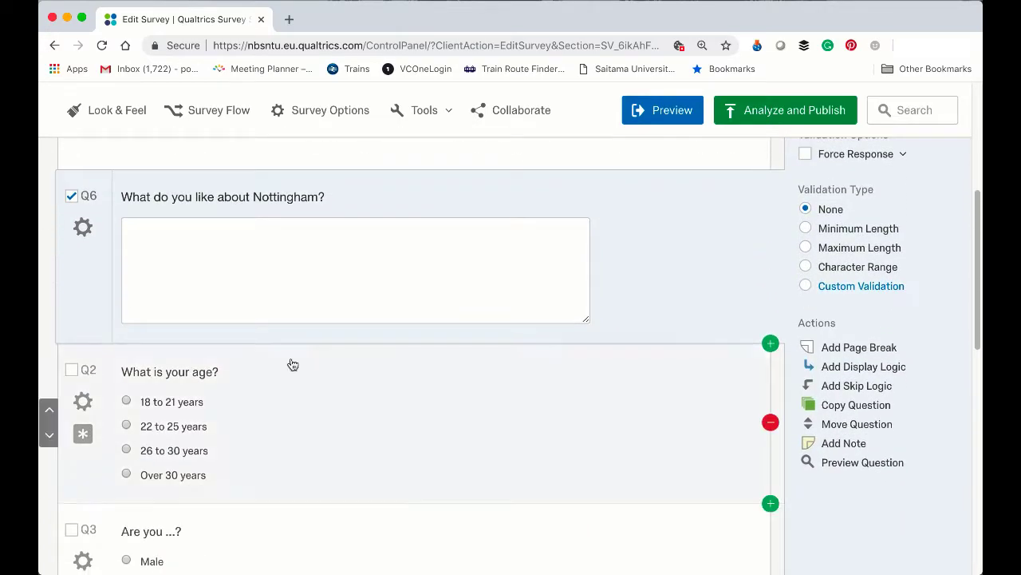
click(770, 343)
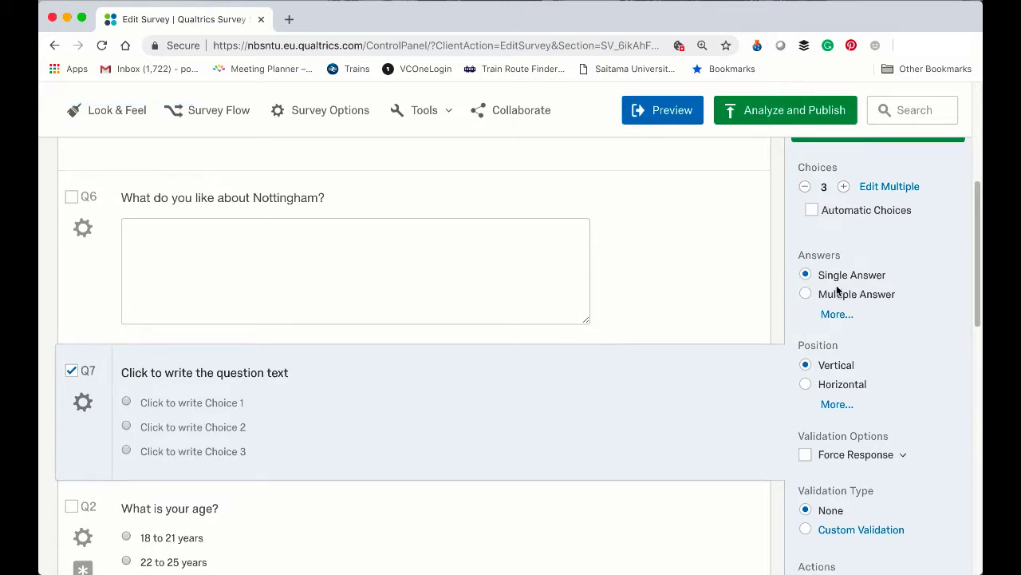
scroll(838, 291, up, 2)
click(878, 174)
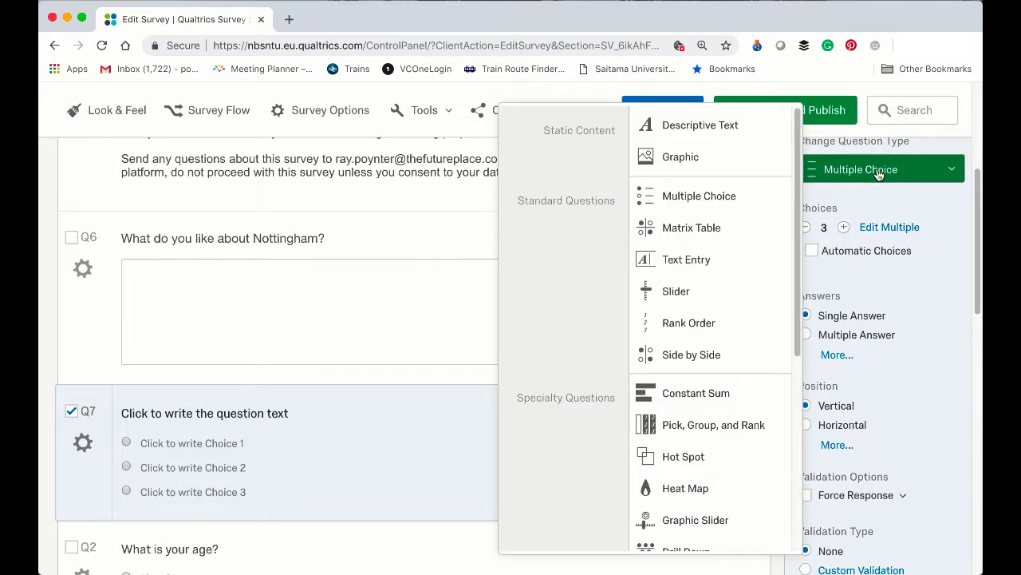
click(700, 265)
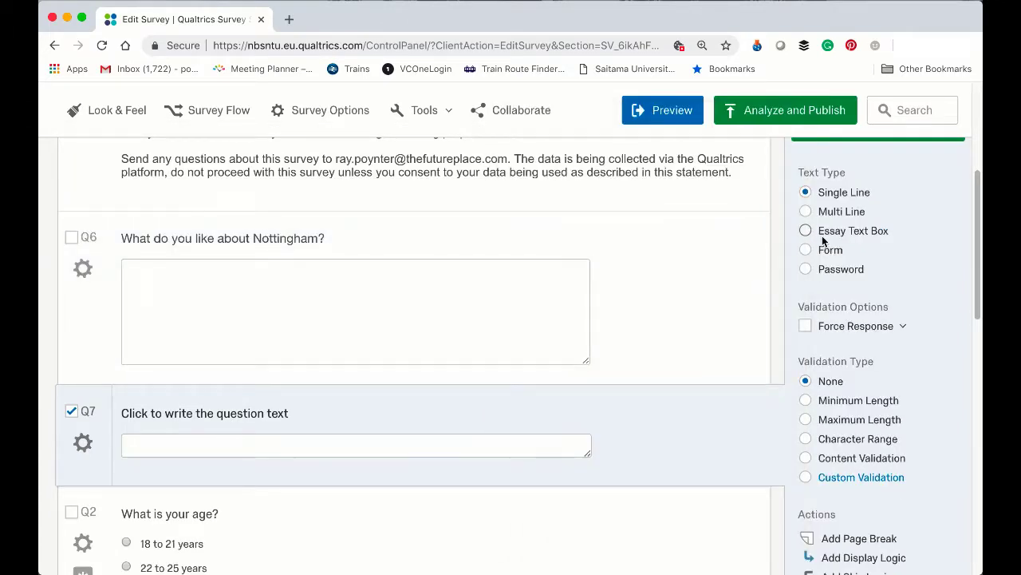
click(806, 232)
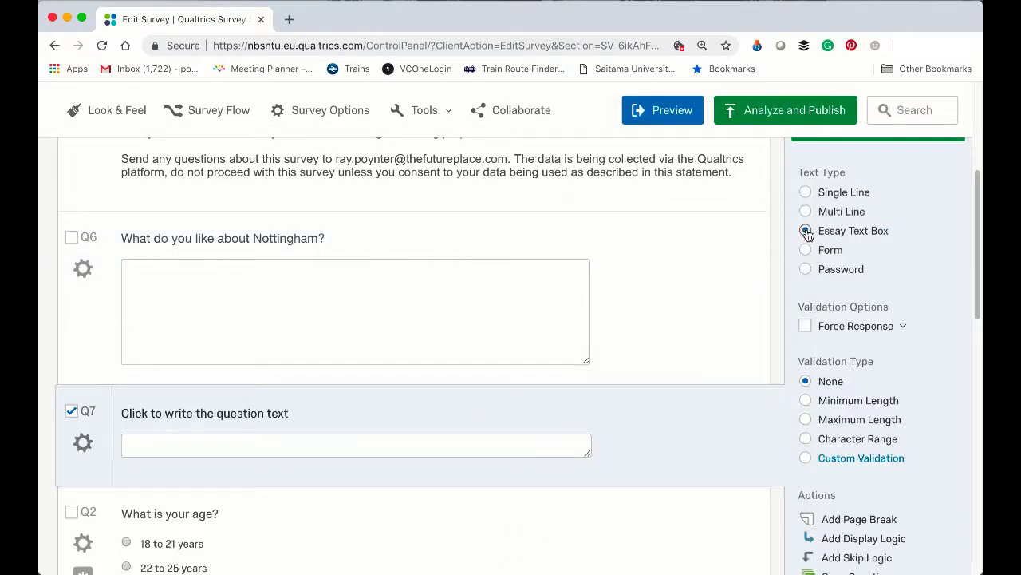
scroll(615, 381, down, 2)
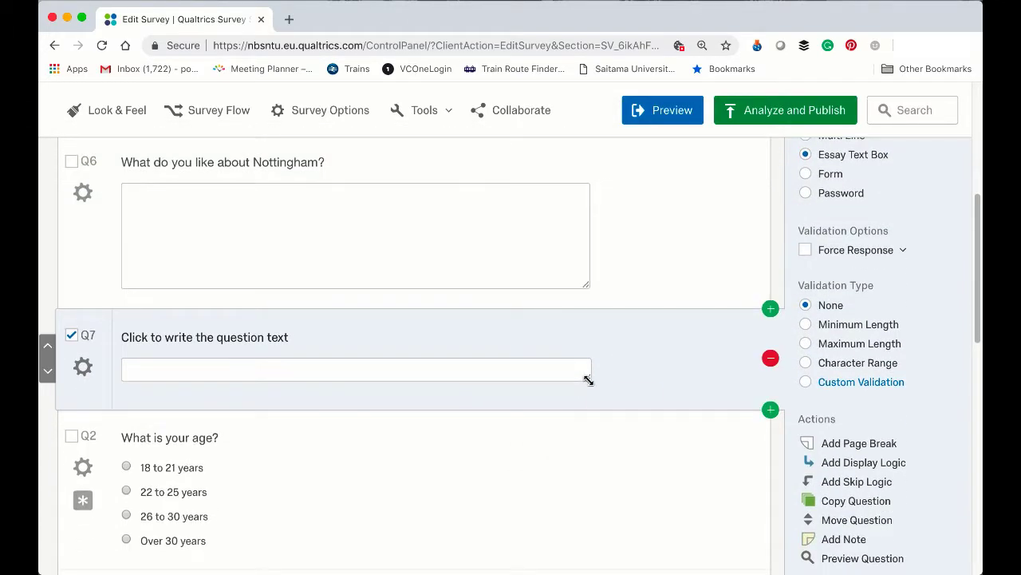
drag(591, 377, 589, 465)
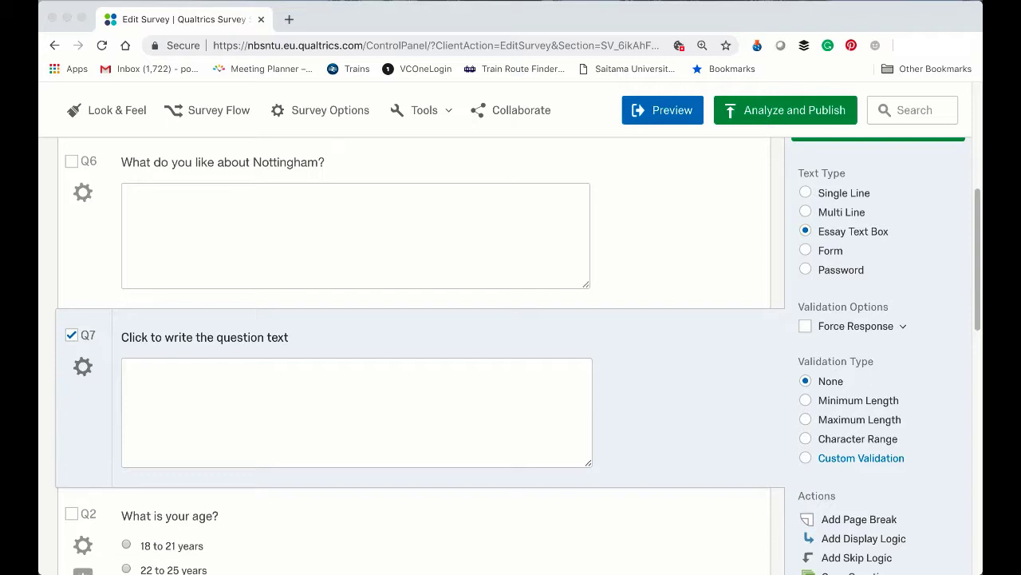
- Set the second essay question's text to "What things do other people like about Nottingham?"
click(265, 342)
click(275, 335)
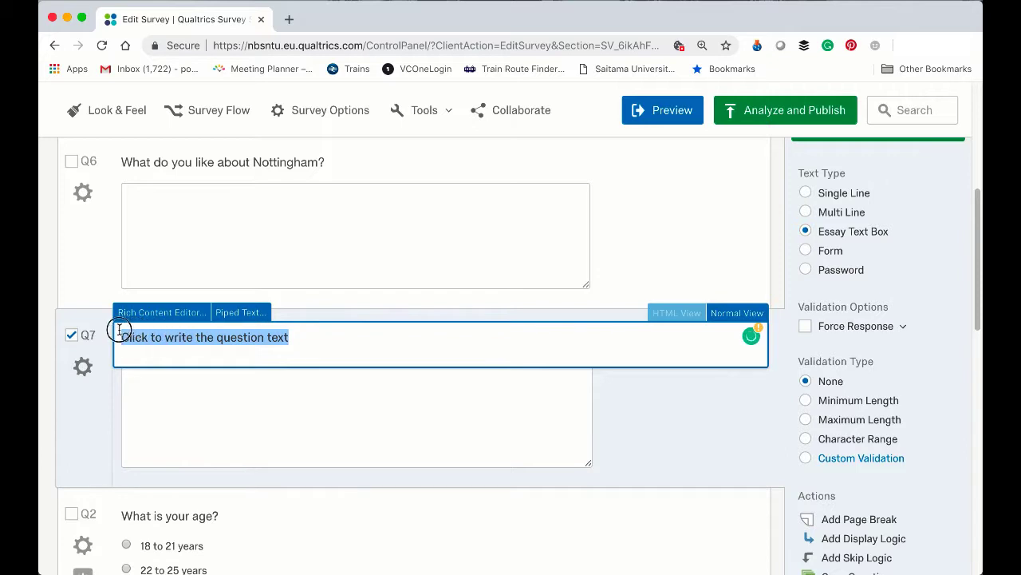
text(What things do other people like about Nottingham?)
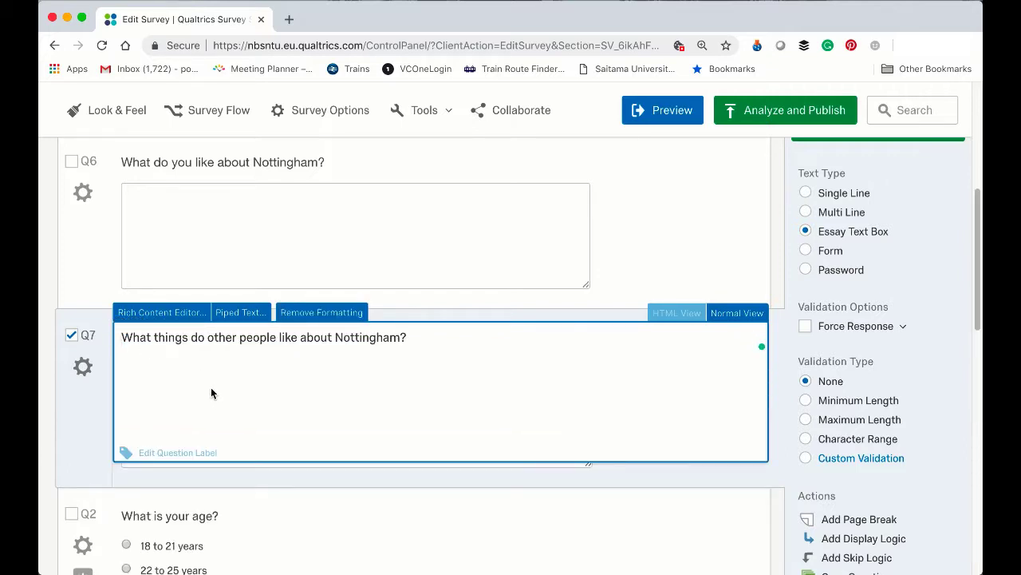
click(96, 413)
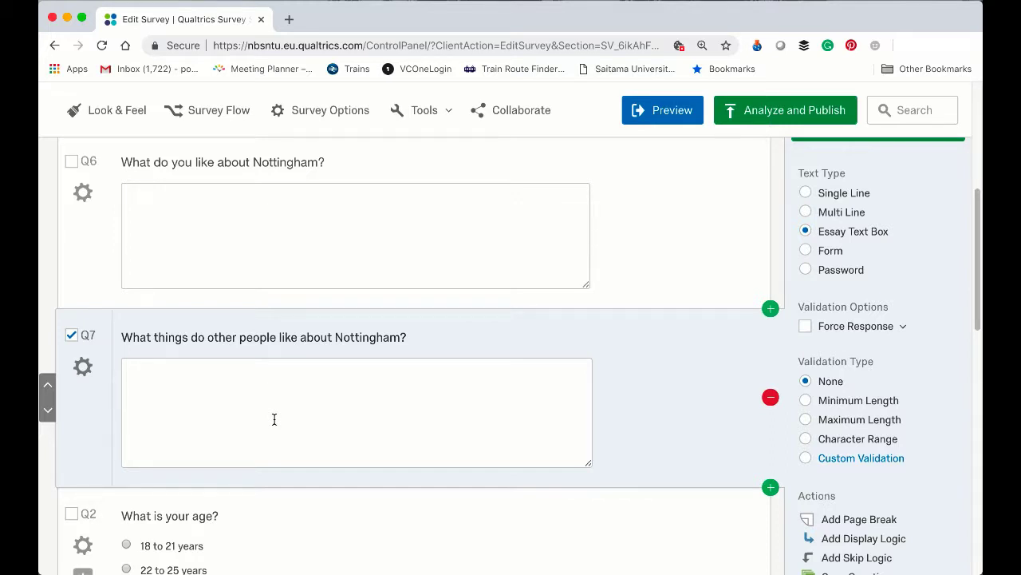
- Insert a Text Entry question with an Essay Text Box below "What things do other people like about Nottingham?" and make its answer box taller
scroll(404, 306, down, 1)
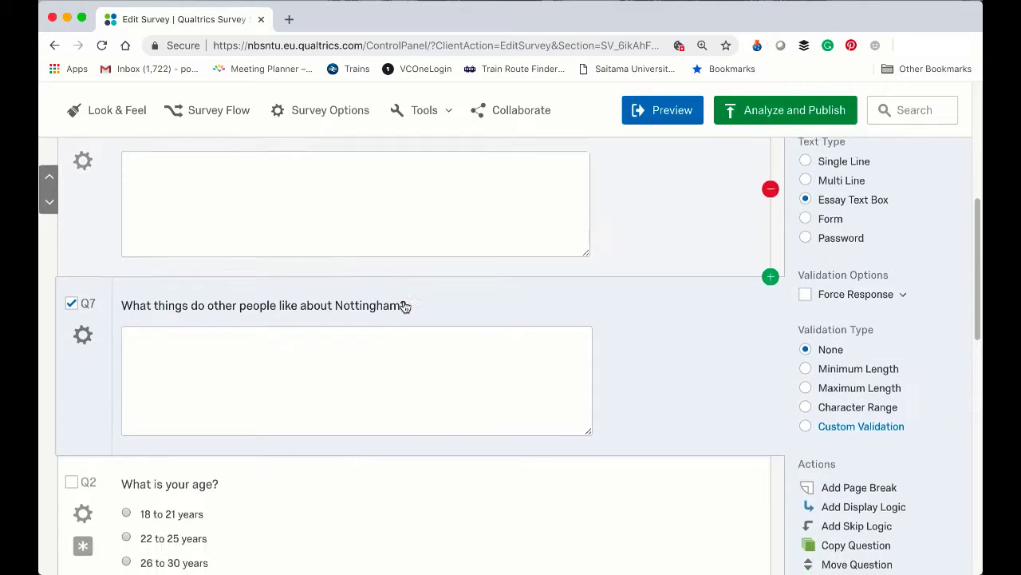
scroll(405, 307, down, 1)
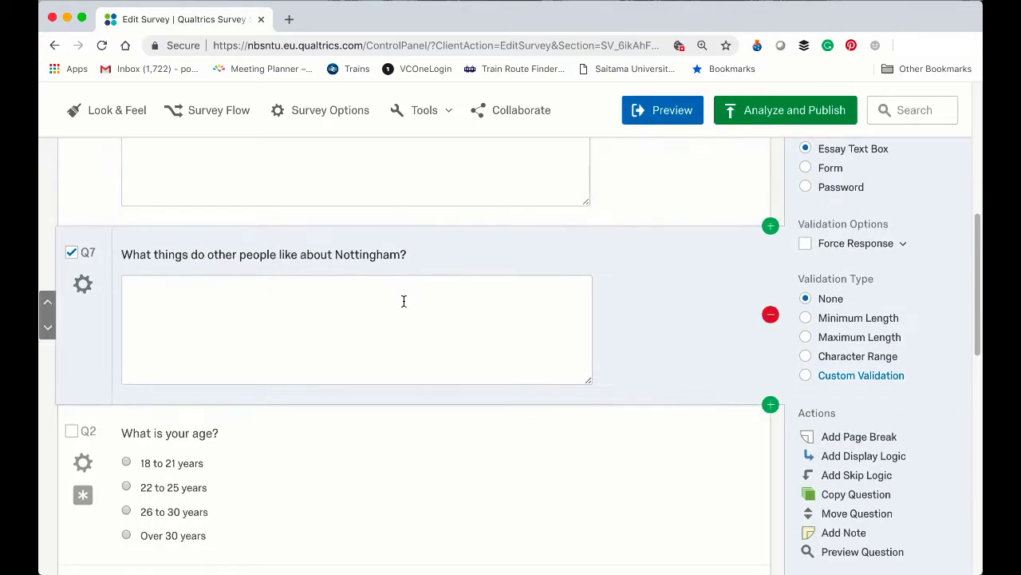
click(770, 404)
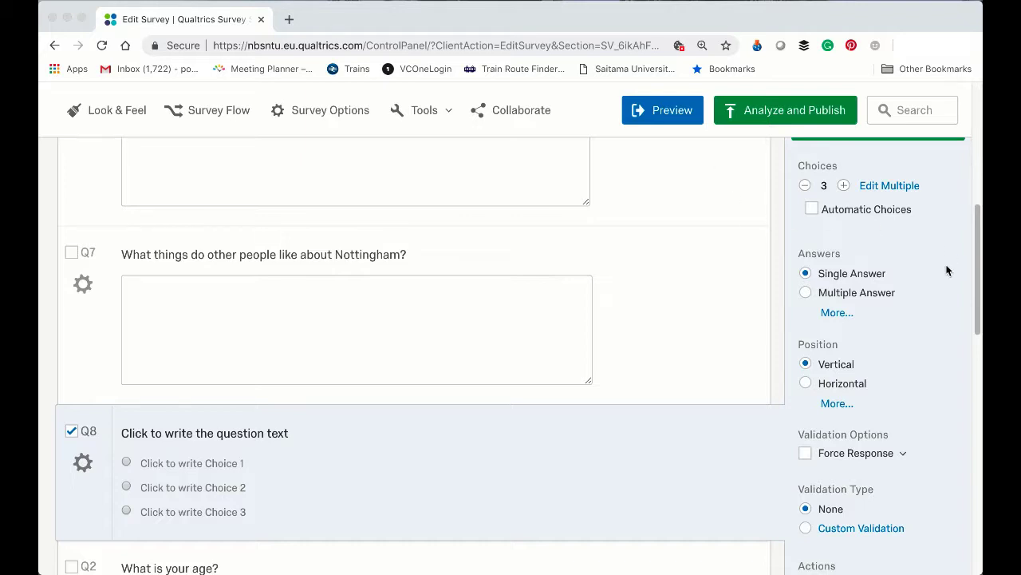
scroll(930, 263, up, 3)
click(884, 324)
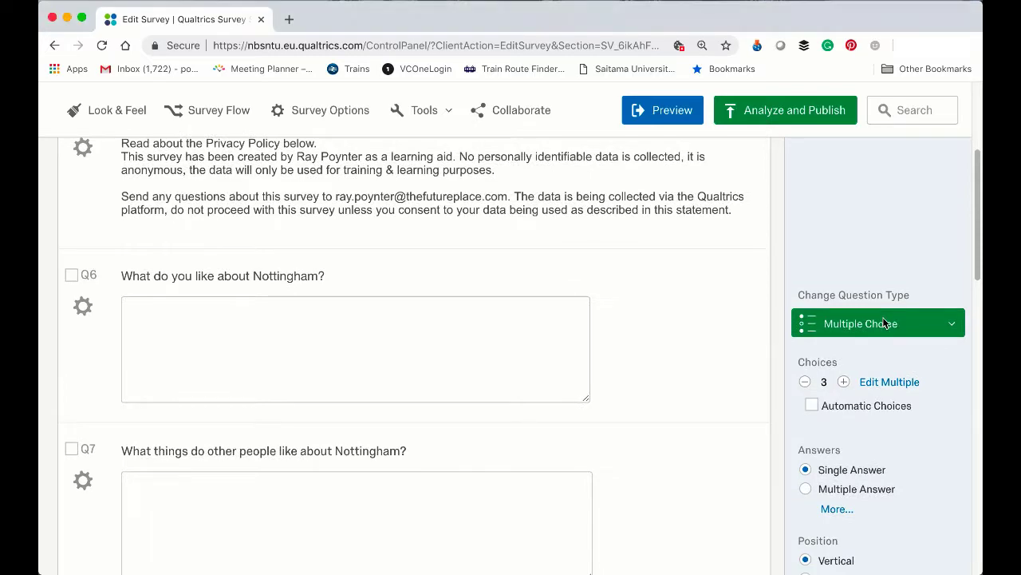
click(885, 323)
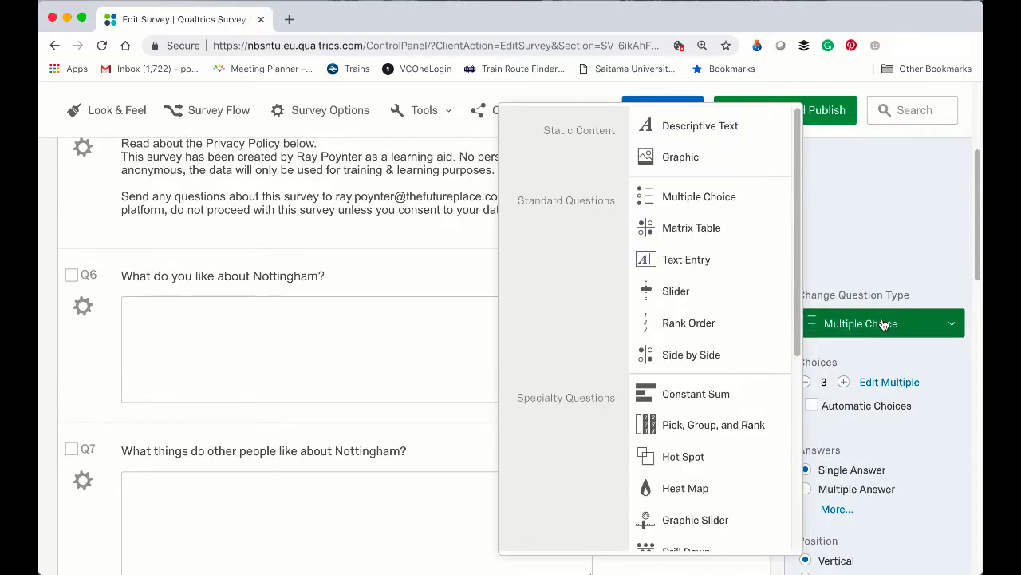
click(743, 262)
click(838, 231)
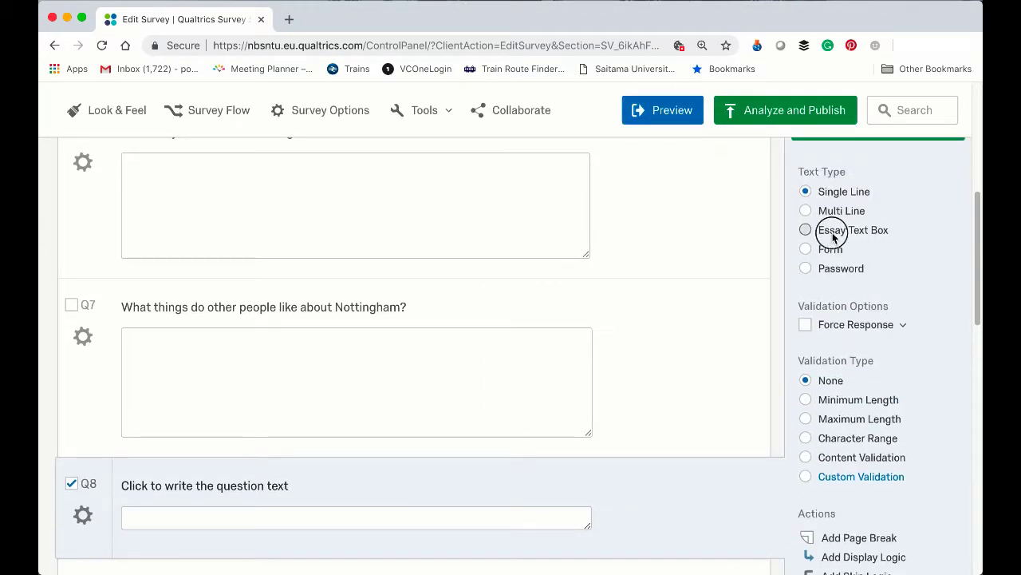
scroll(589, 424, down, 3)
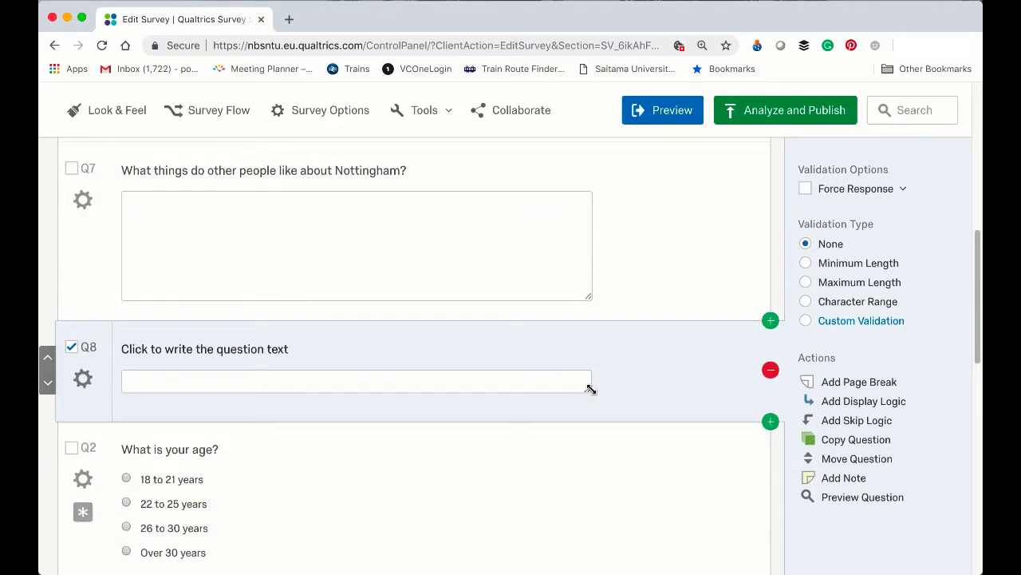
drag(589, 389, 583, 477)
drag(585, 490, 589, 489)
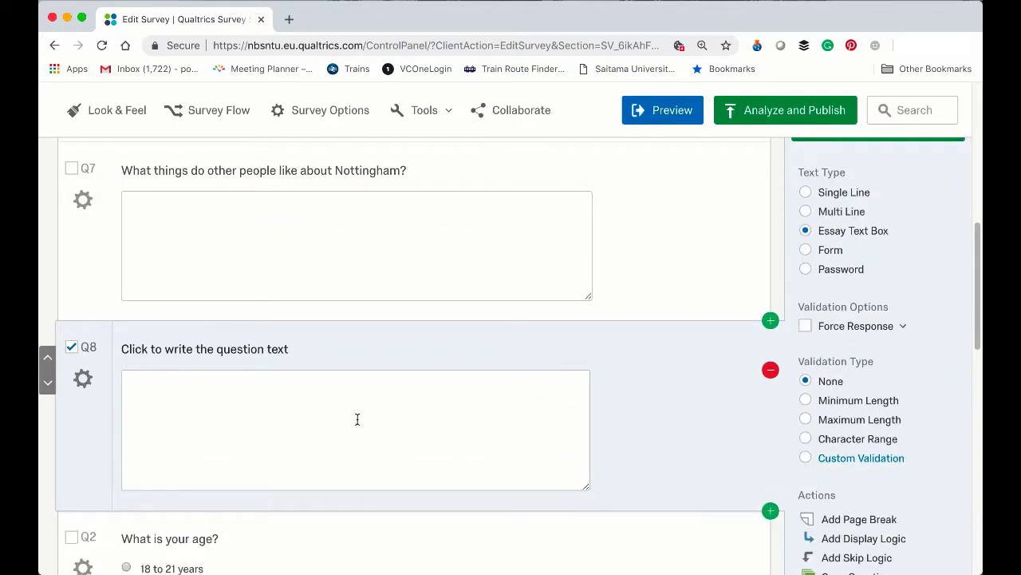
- Set the new third essay question's text to "And, what do you dislike about Nottingham?"
click(266, 348)
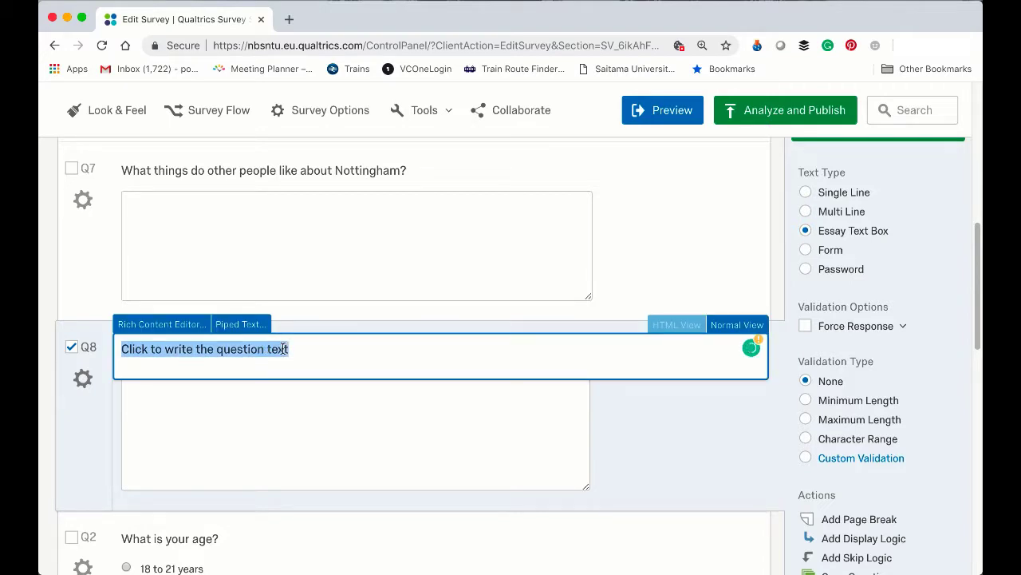
text(And, what do you dislike about Nottingham?)
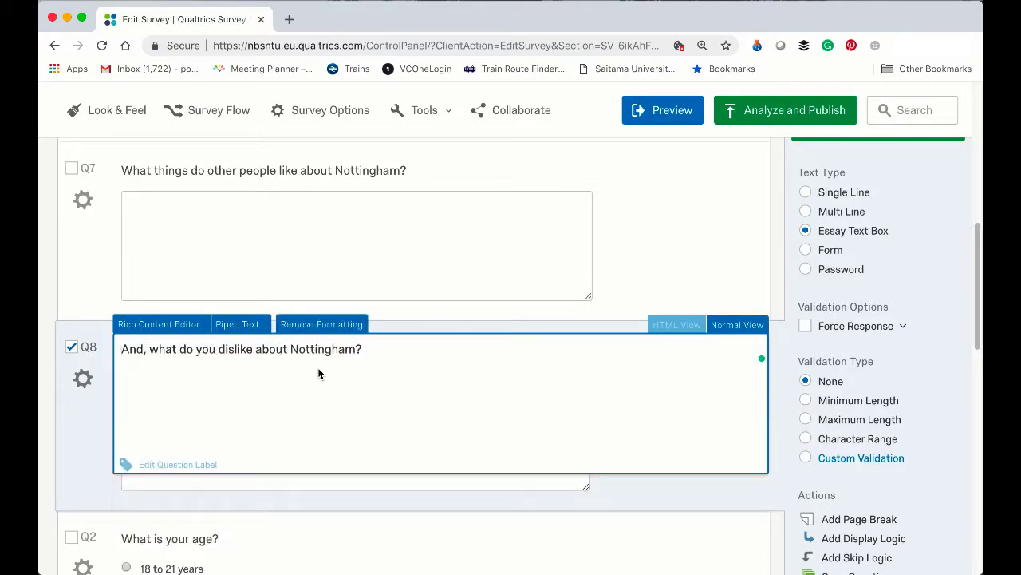
click(90, 433)
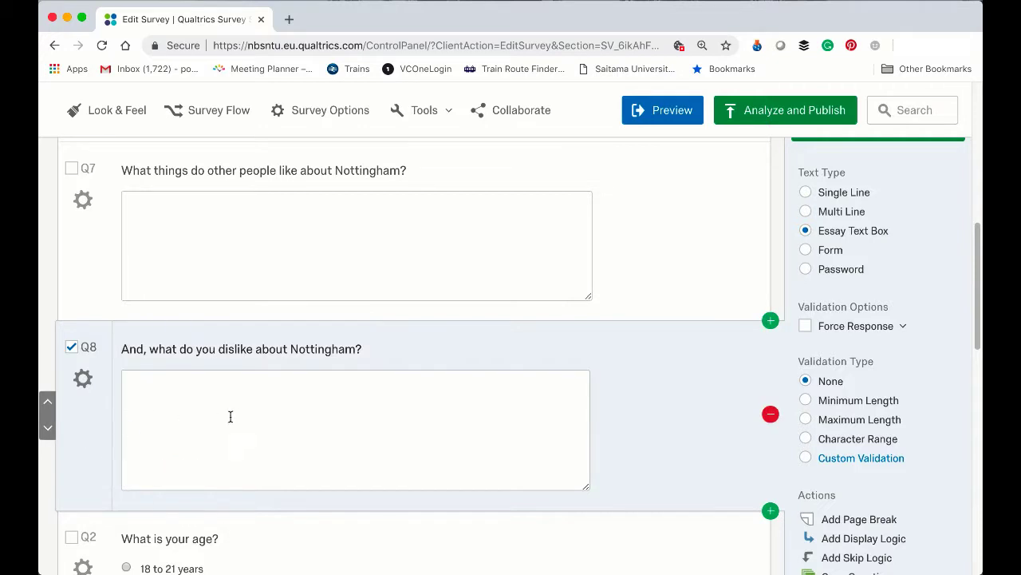
- Insert a Text Entry question with an Essay Text Box below "And, what do you dislike about Nottingham?" and make its answer box taller
scroll(230, 417, down, 2)
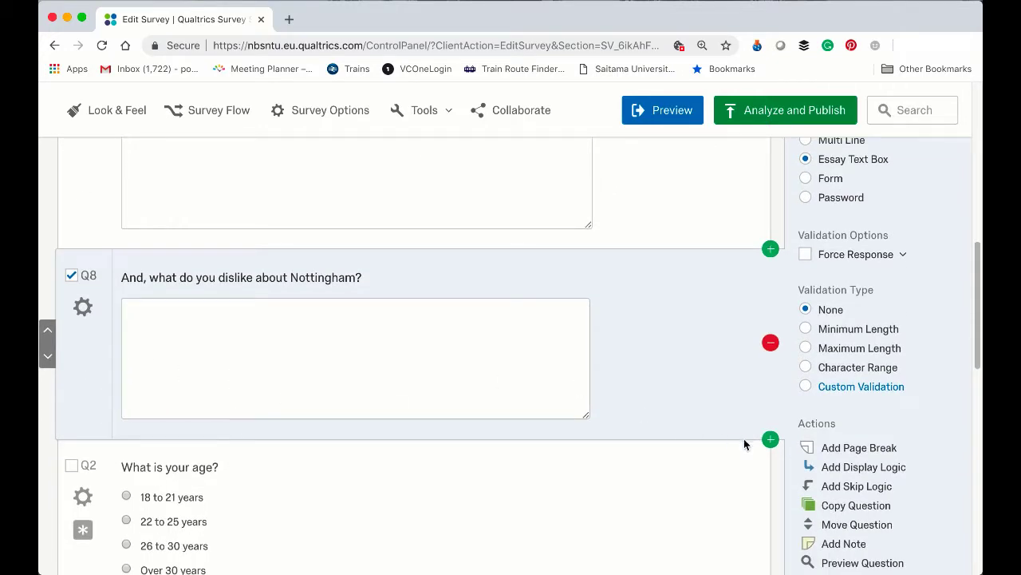
click(770, 439)
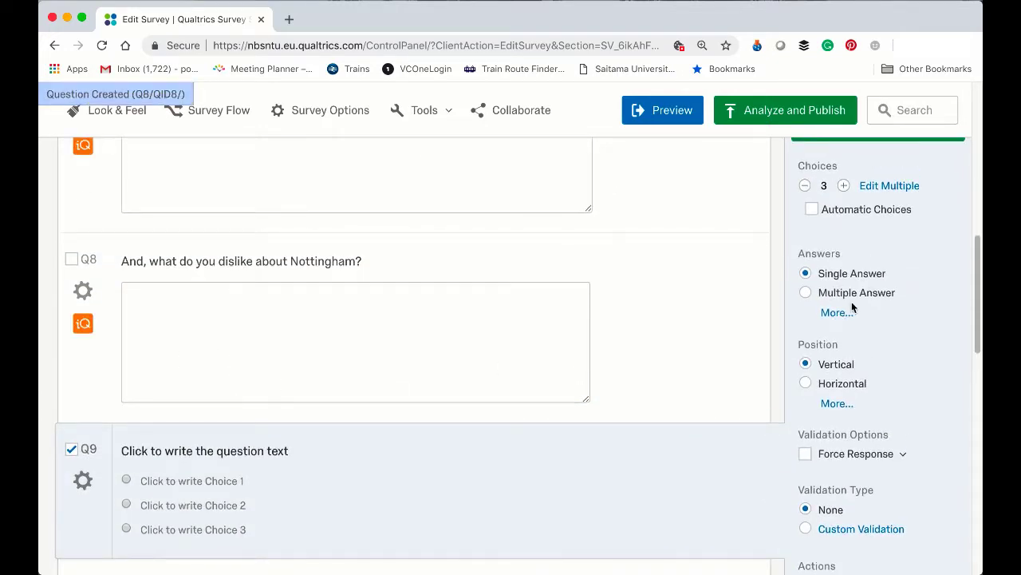
scroll(856, 299, up, 3)
click(860, 288)
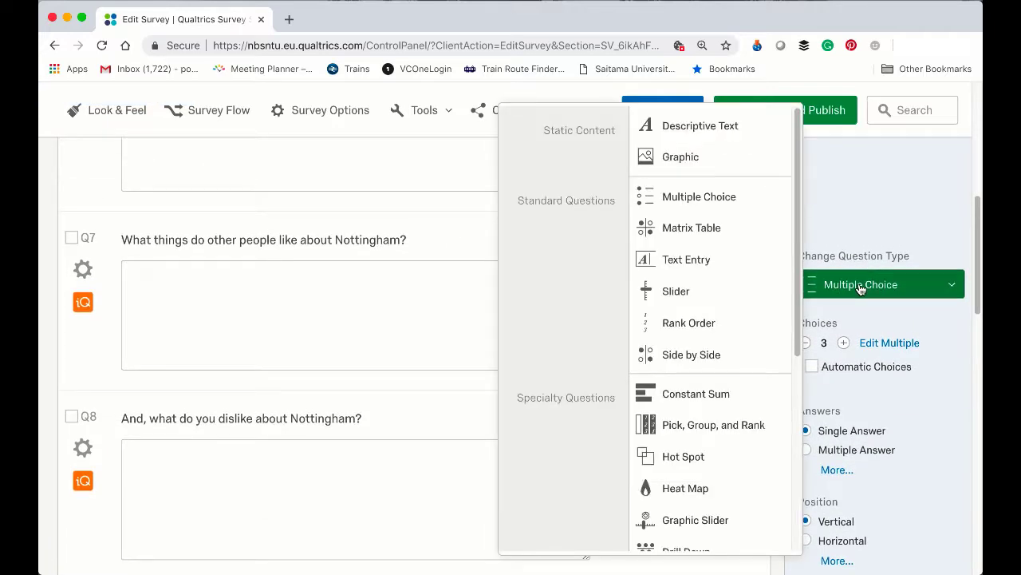
click(737, 269)
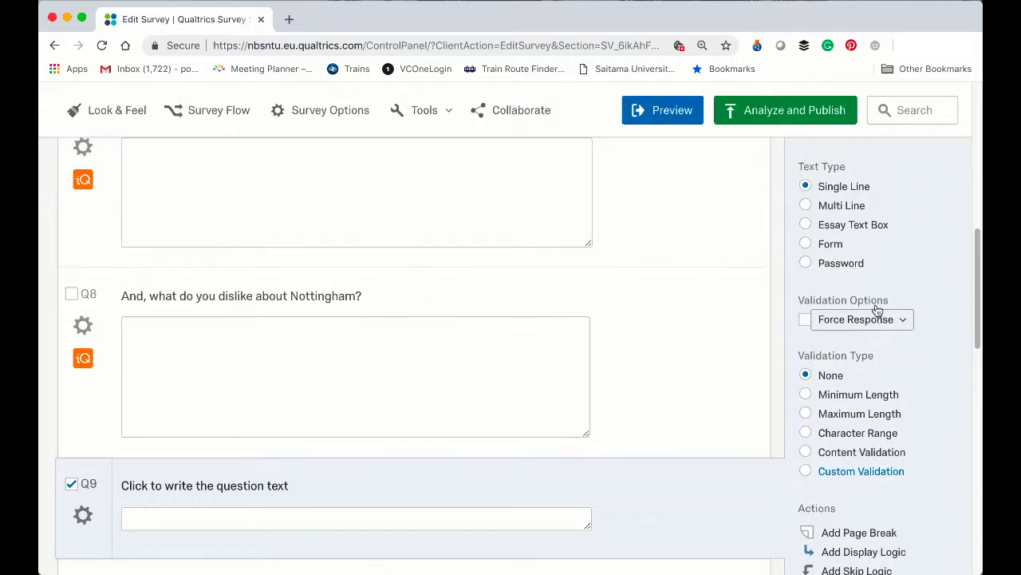
click(805, 224)
scroll(732, 321, down, 1)
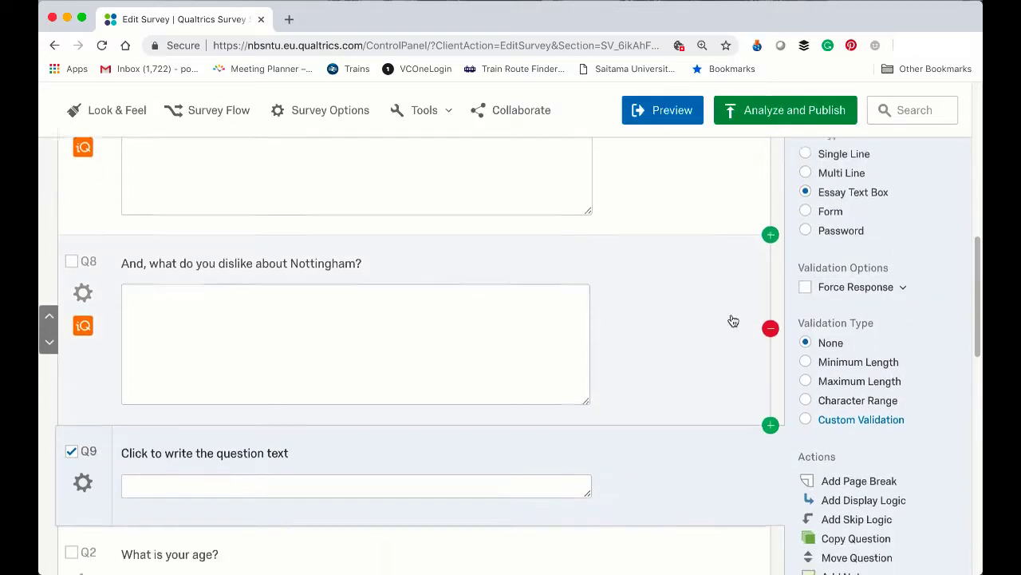
scroll(732, 321, down, 3)
drag(587, 357, 589, 451)
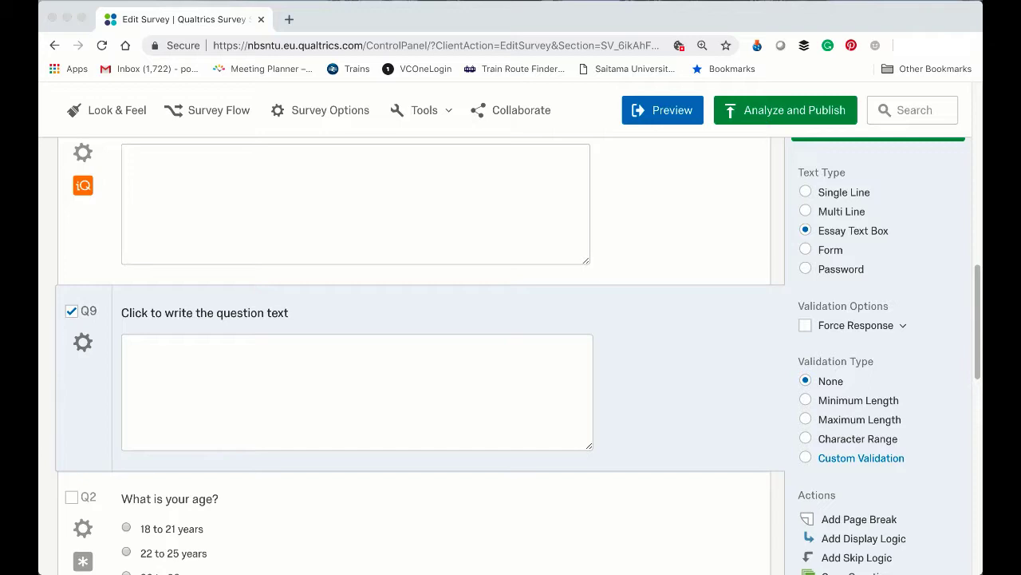
- Set the new fourth essay question's text to "What things do other people dislike about Nottingham?"
click(201, 311)
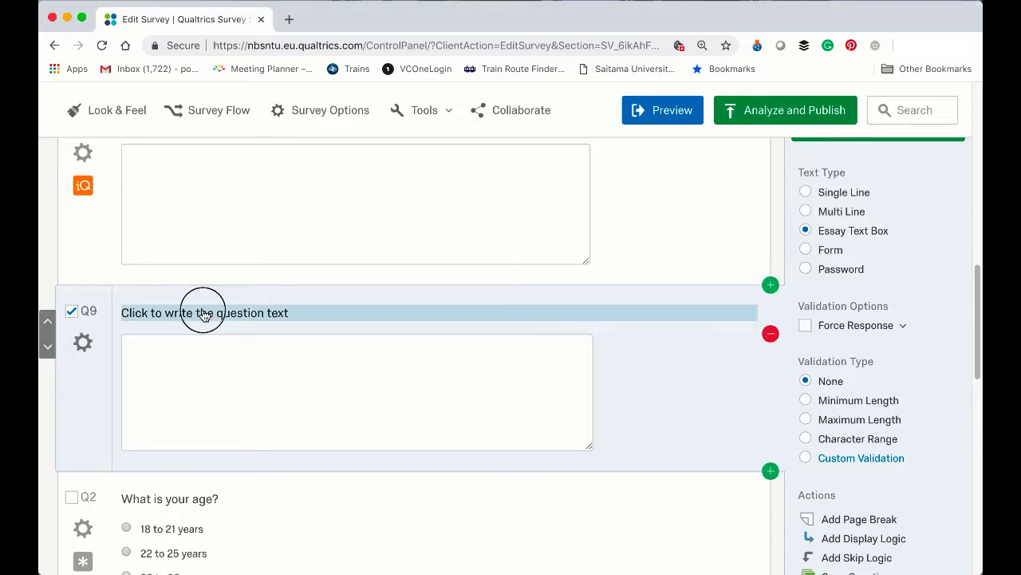
text(What things do other people dislike about Nottingham?)
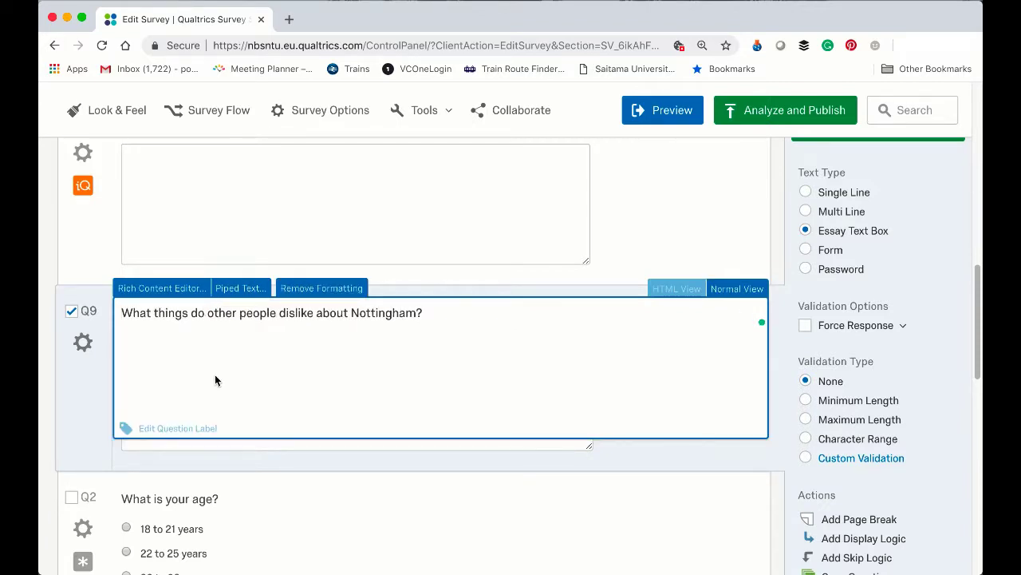
click(83, 406)
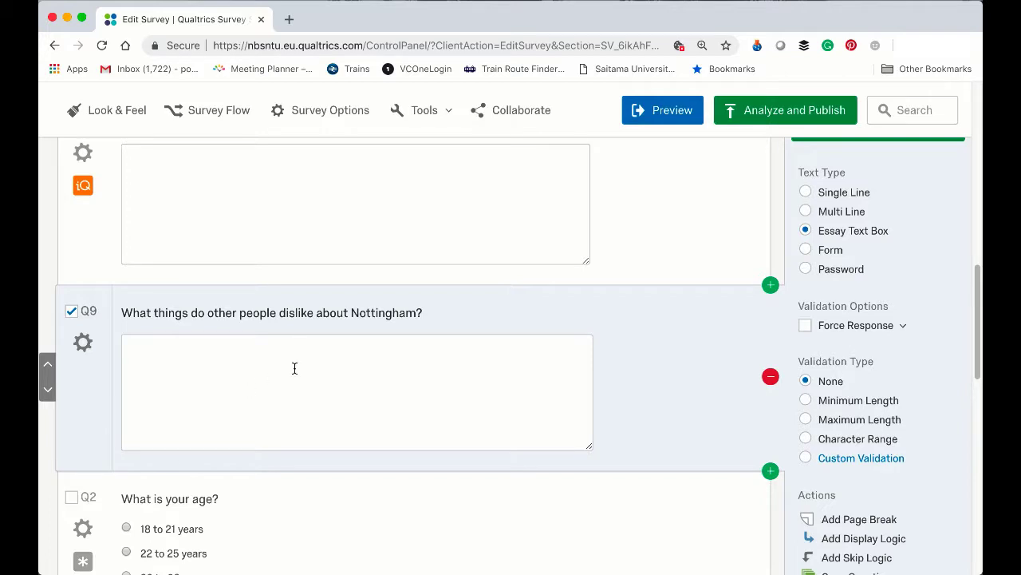
- Insert a Text Entry question with an Essay Text Box below "What things do other people dislike about Nottingham?" and make its answer box taller
scroll(294, 368, down, 1)
scroll(447, 345, down, 1)
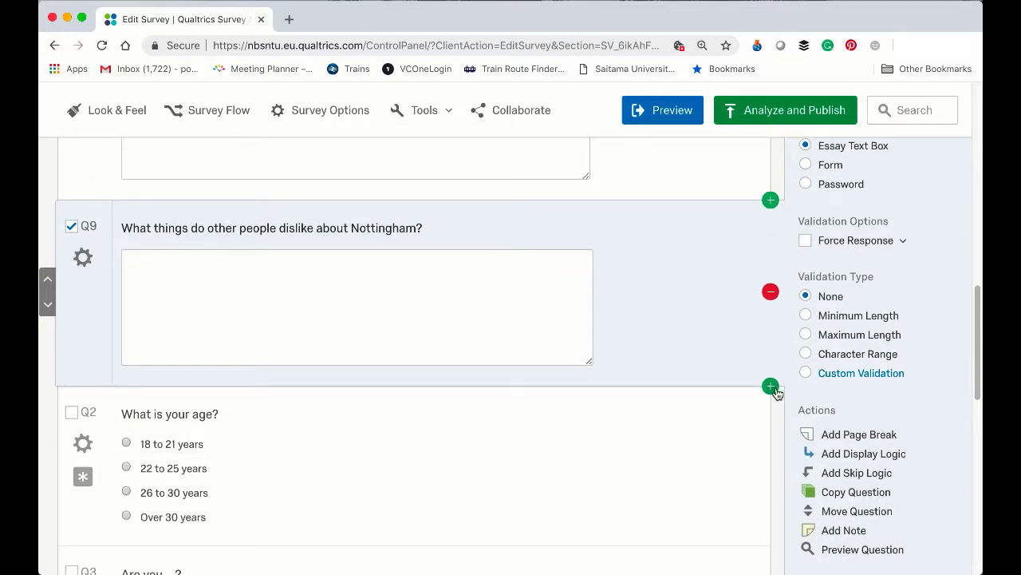
click(770, 387)
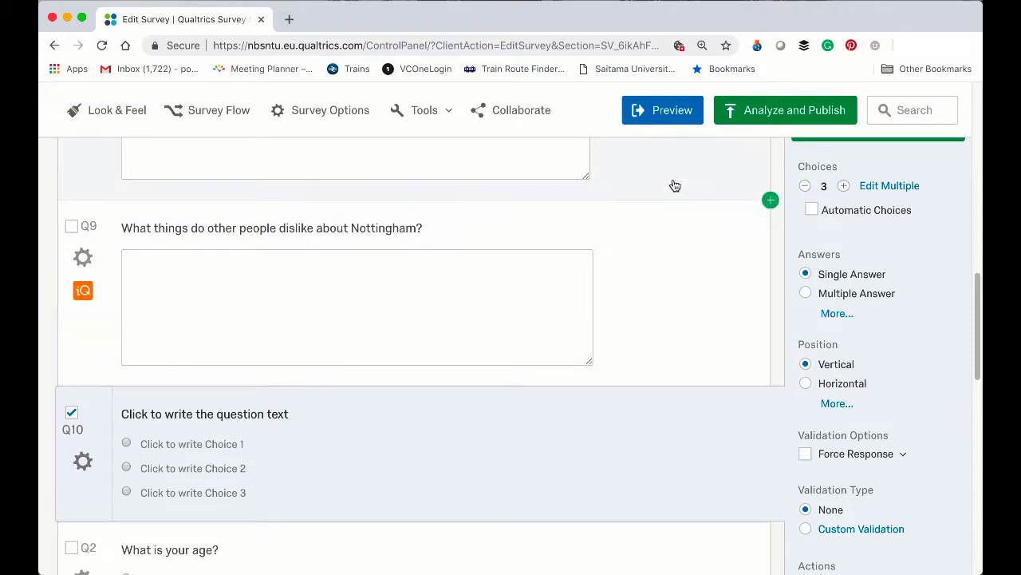
scroll(843, 297, up, 5)
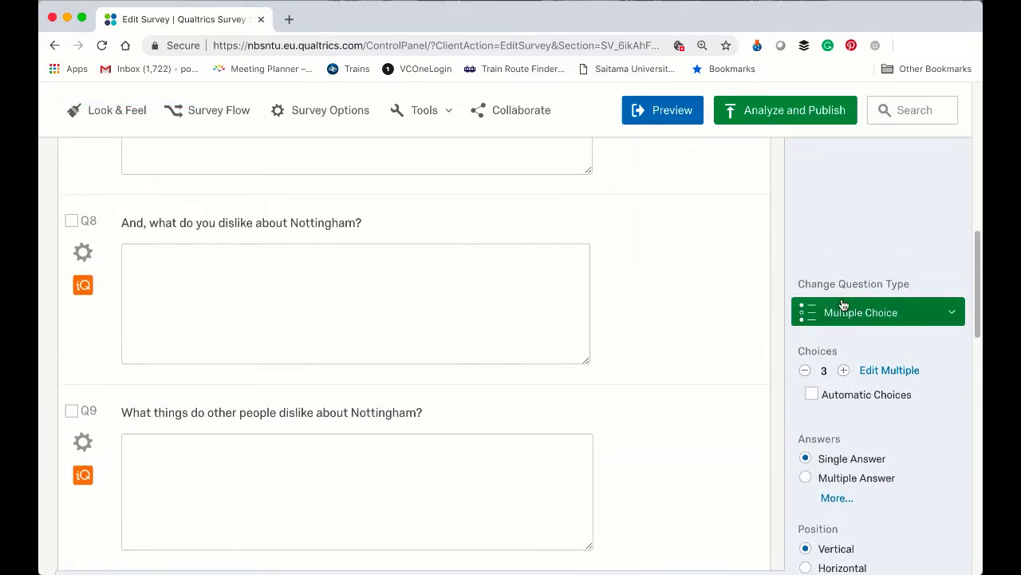
click(845, 309)
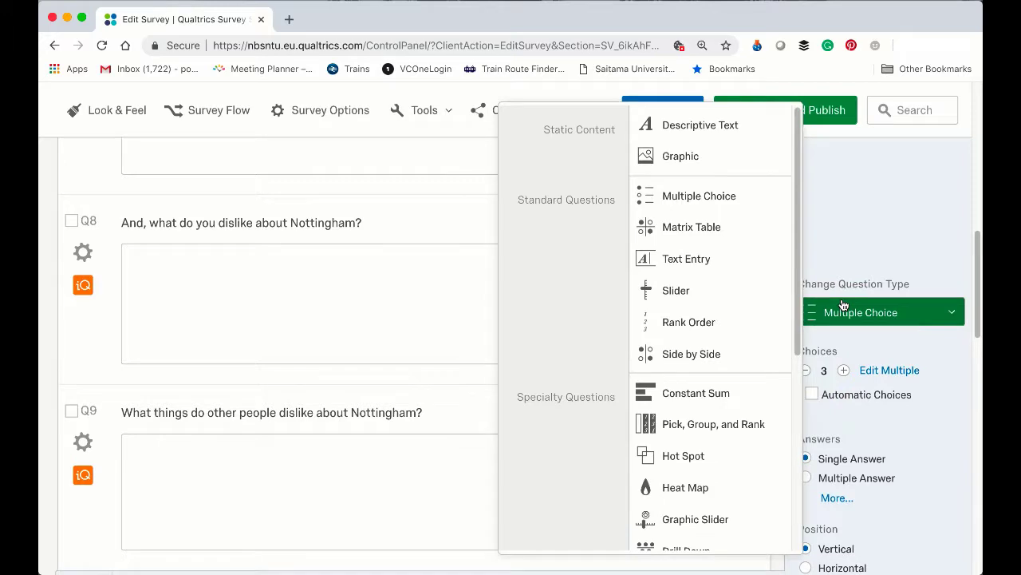
click(726, 263)
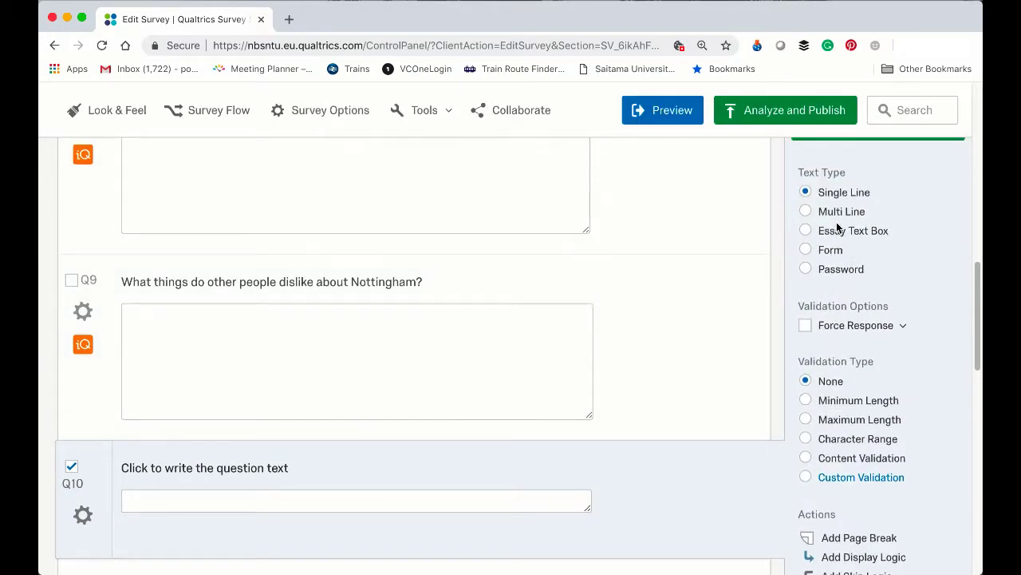
click(822, 231)
scroll(647, 311, down, 3)
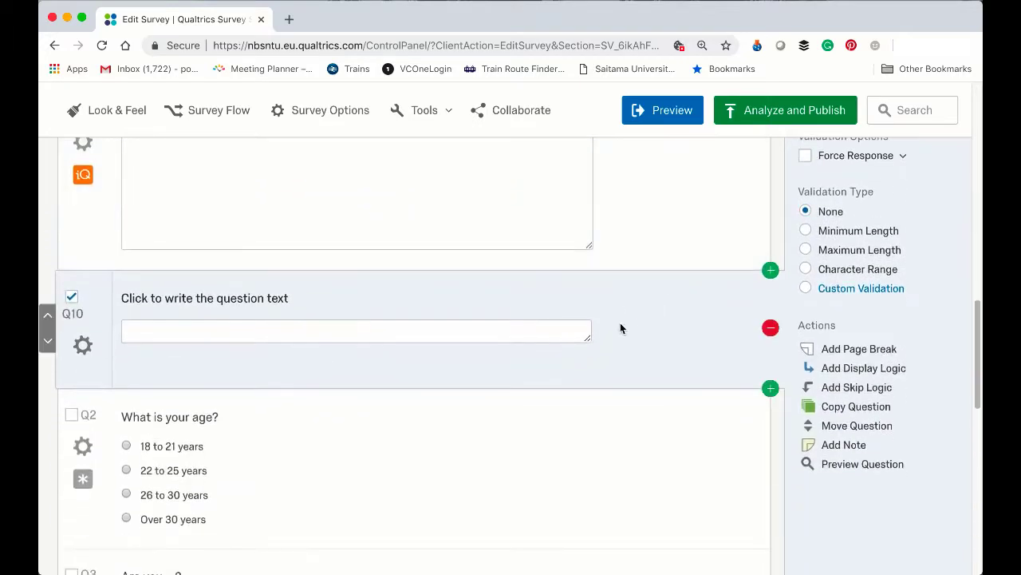
drag(587, 341, 582, 447)
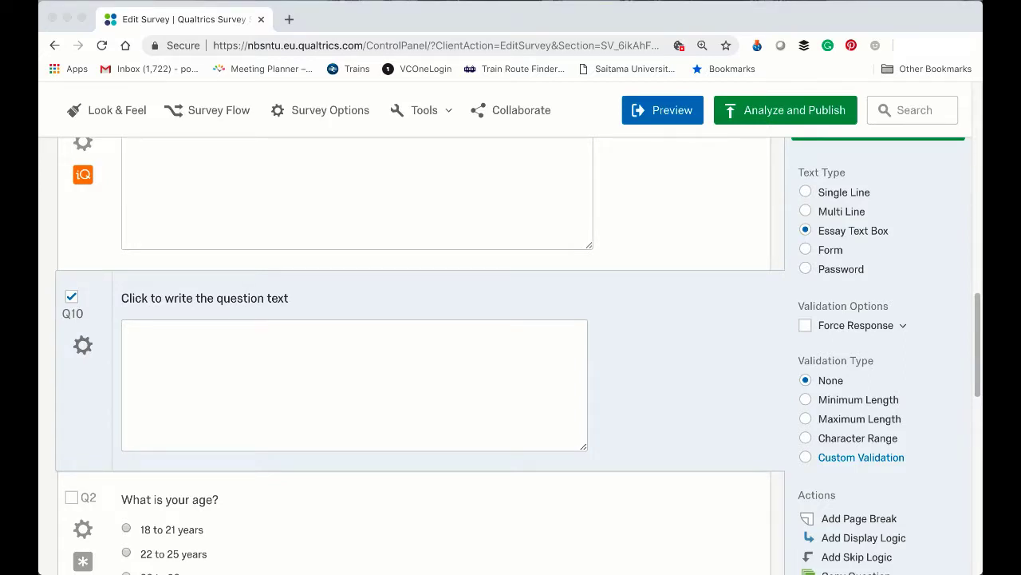
- Set the new fifth essay question's text to "If you could improve one aspect of Nottingham, what would that improvement be?"
click(192, 299)
click(191, 299)
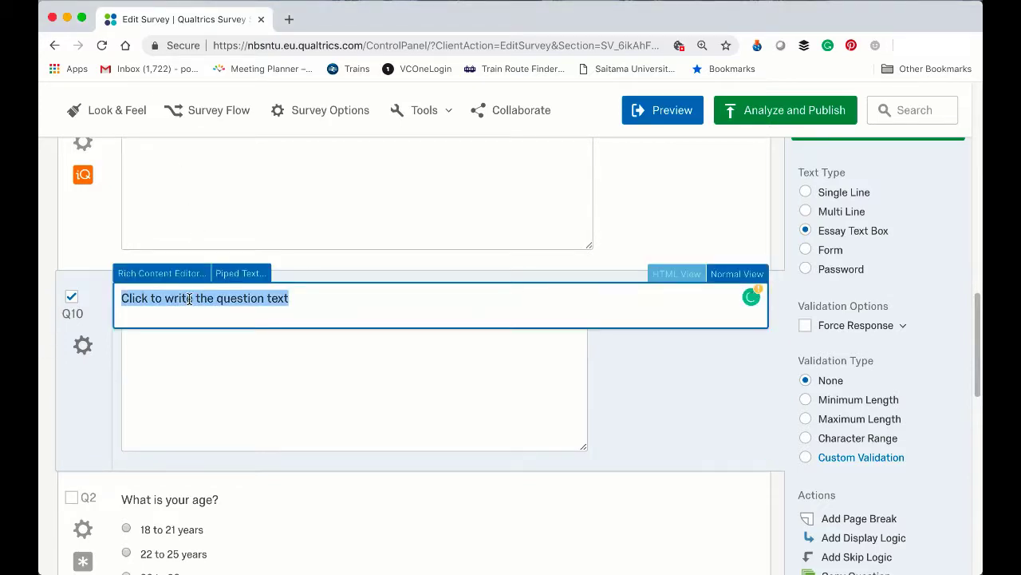
text(If you could improve one aspect of Nottingham, what would that improvement be?)
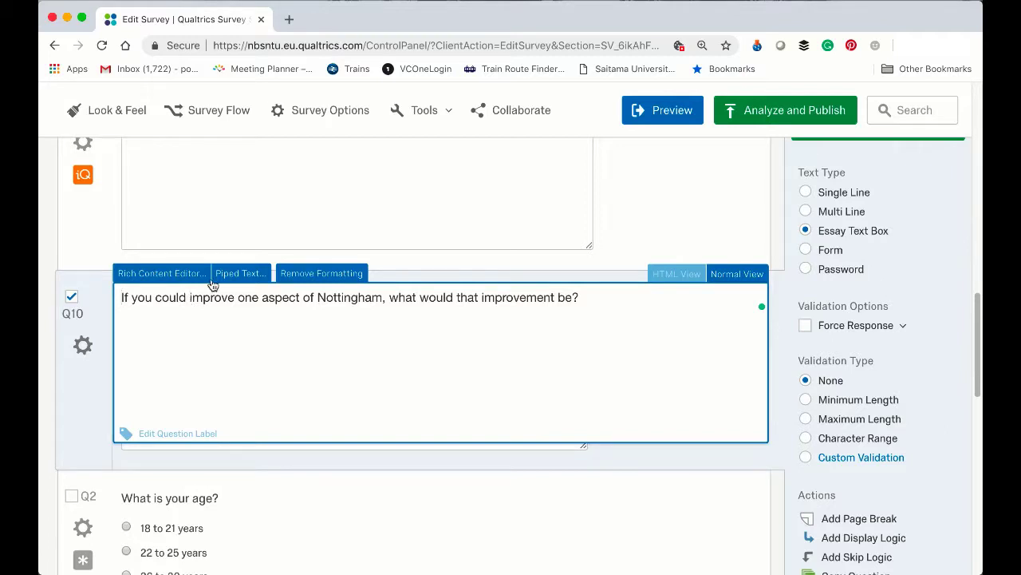
click(92, 386)
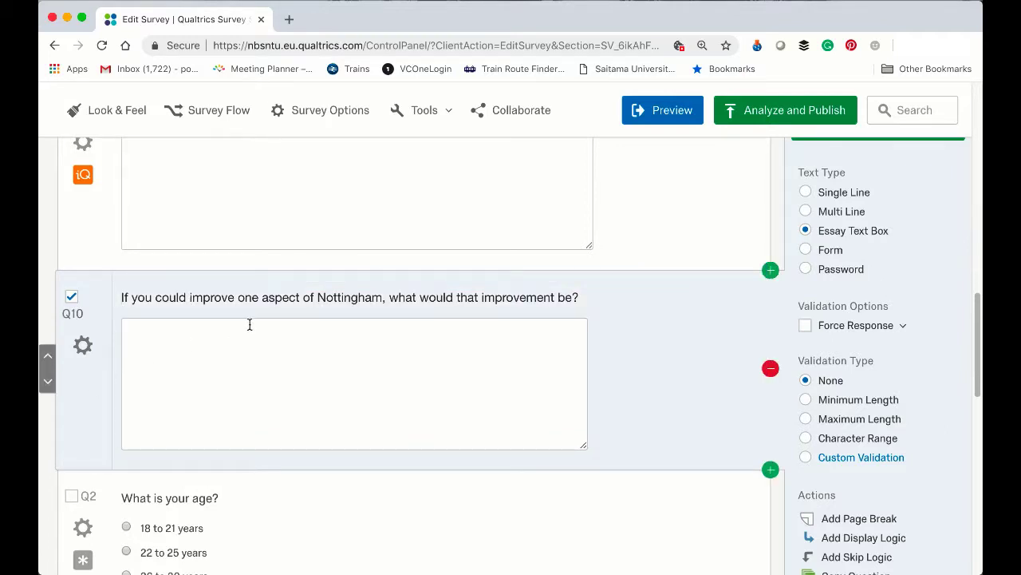
- Add a second line, "Please type your answer in the box.", to the question "What do you like about Nottingham?"
scroll(249, 324, up, 7)
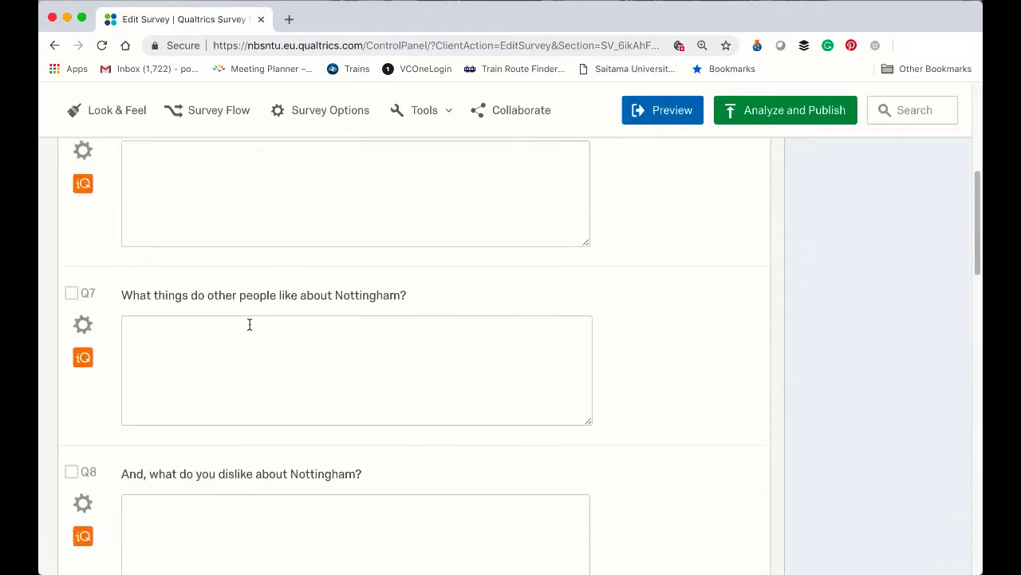
scroll(249, 324, up, 2)
scroll(249, 324, down, 5)
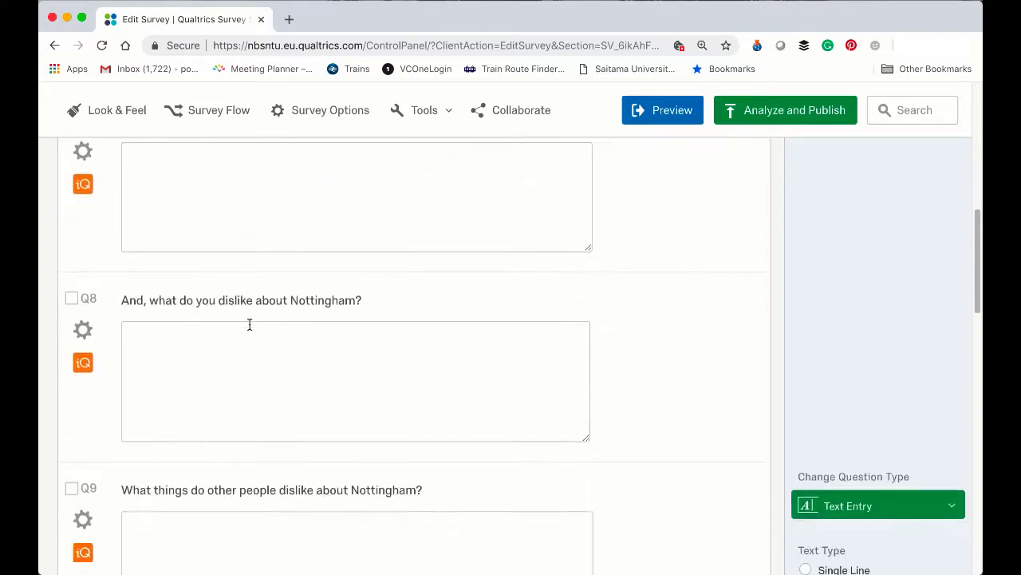
scroll(249, 324, down, 5)
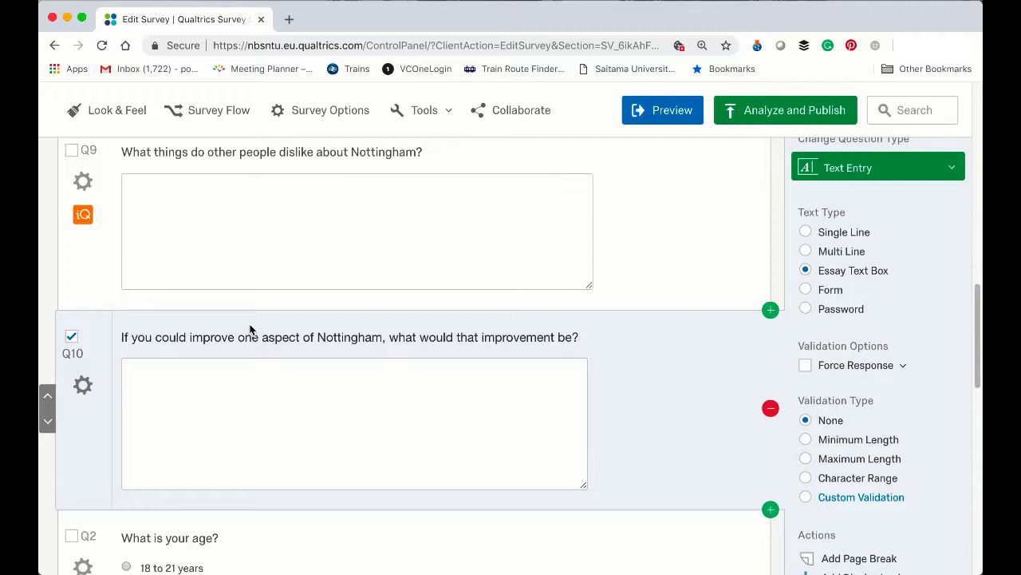
scroll(250, 329, up, 5)
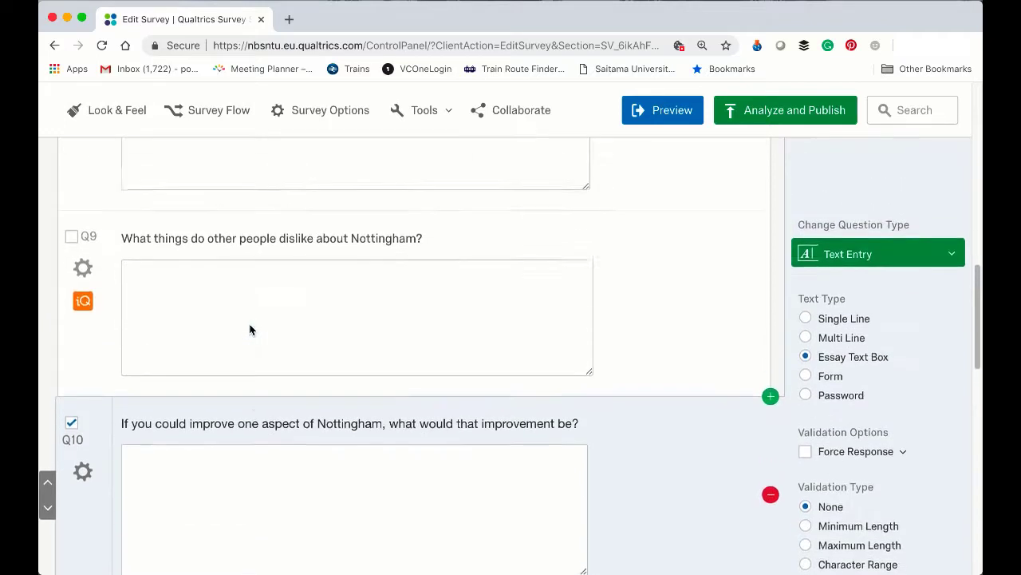
scroll(250, 330, up, 5)
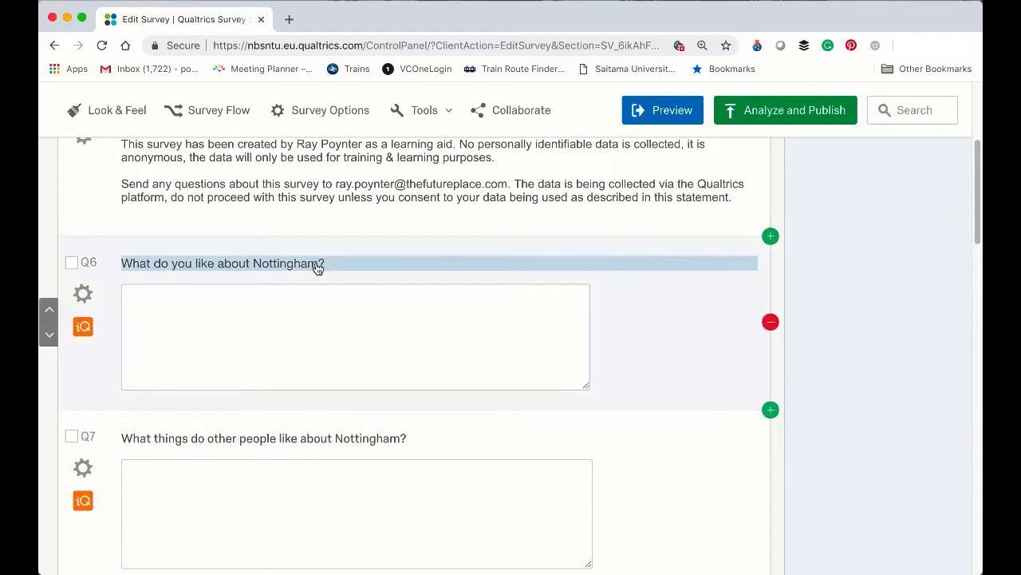
click(315, 266)
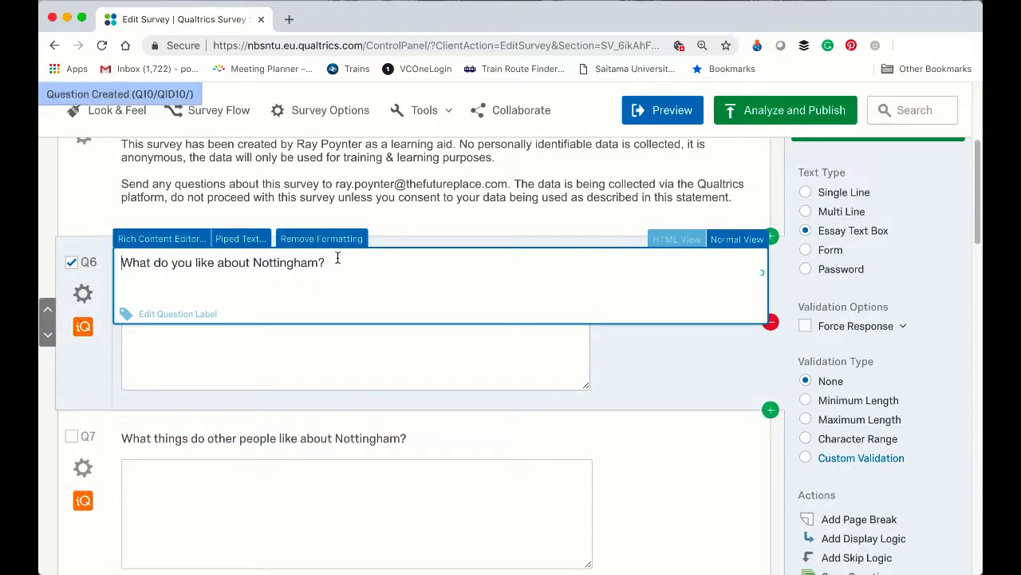
key(Return)
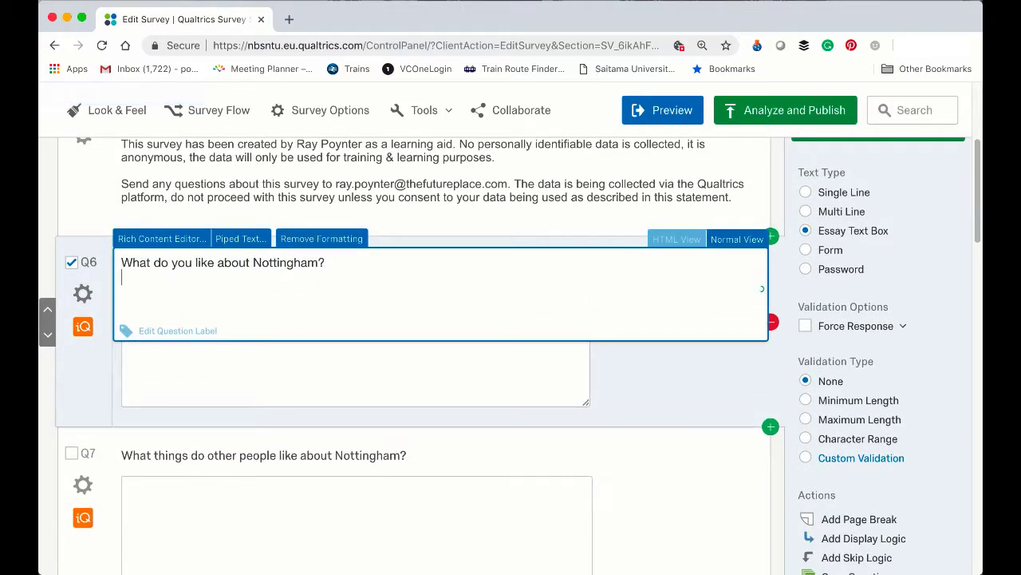
text(Please ty)
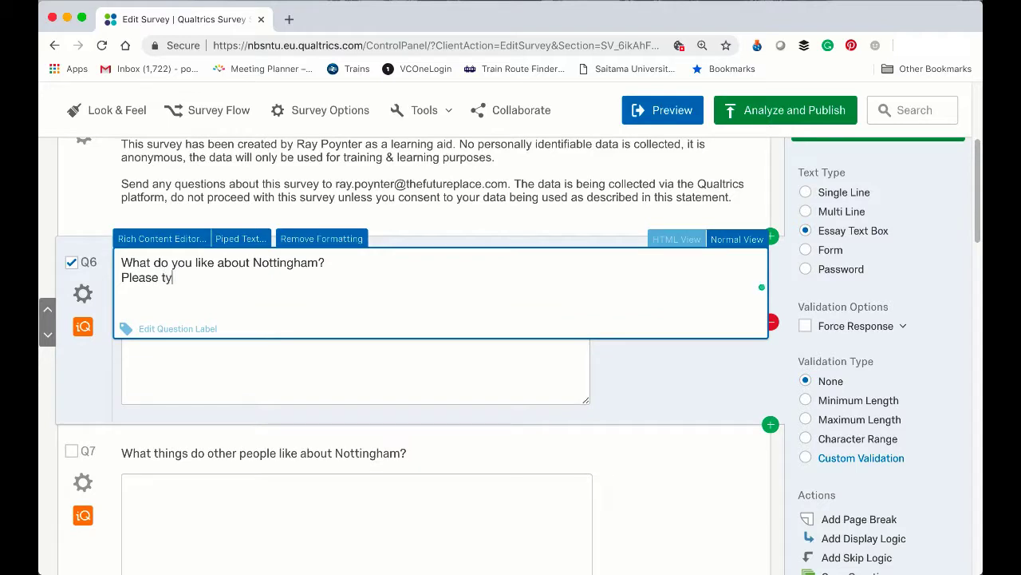
text(pe your answer in the box.)
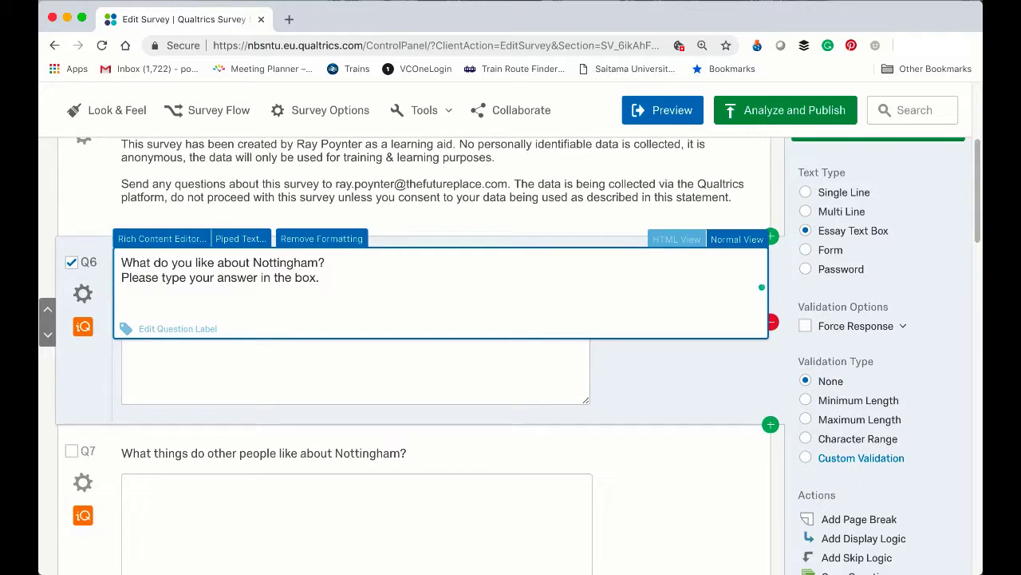
drag(326, 279, 120, 278)
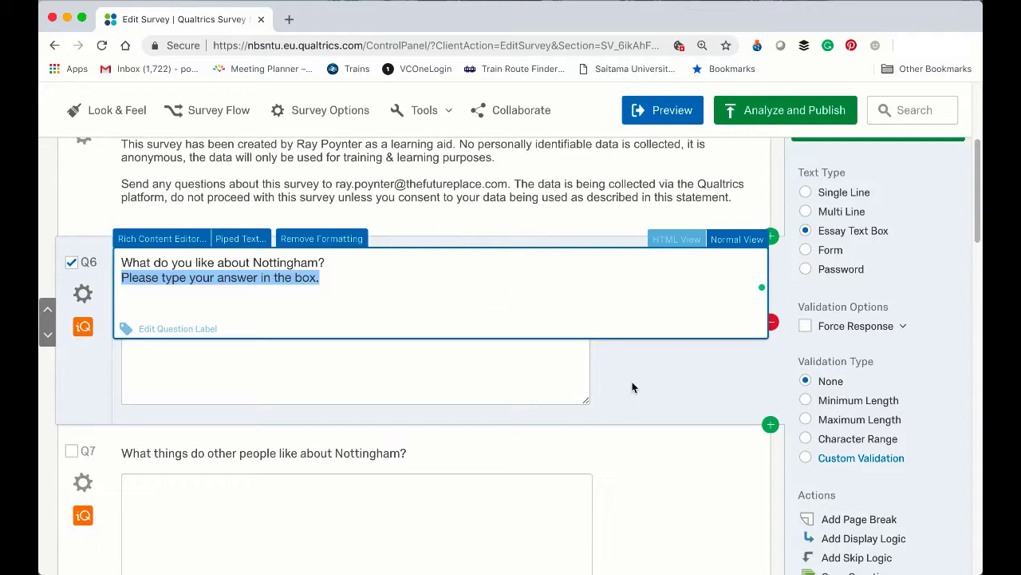
click(656, 372)
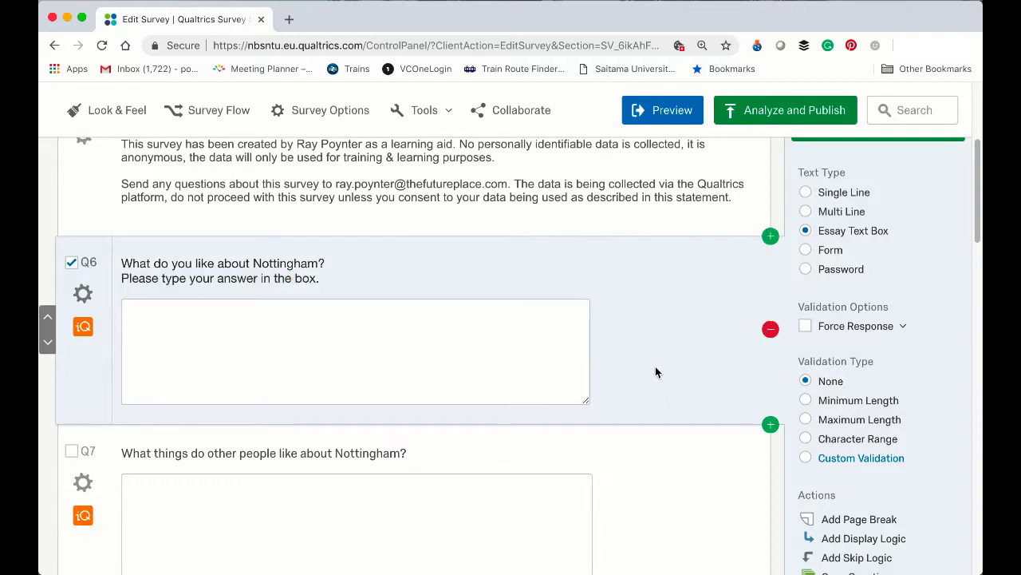
- Renumber all survey questions in sequence with Auto-Number Questions
scroll(388, 308, up, 2)
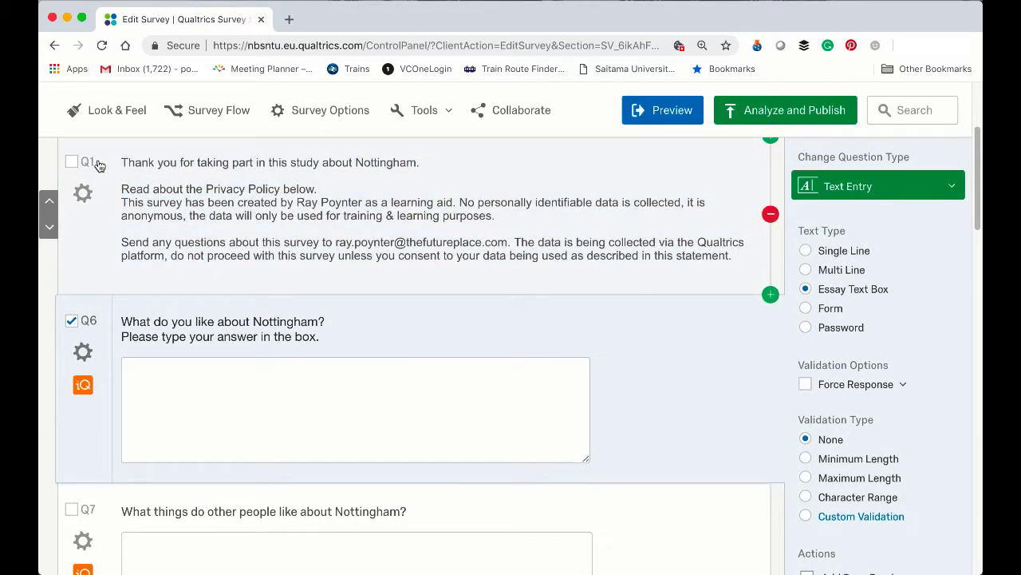
scroll(102, 322, down, 5)
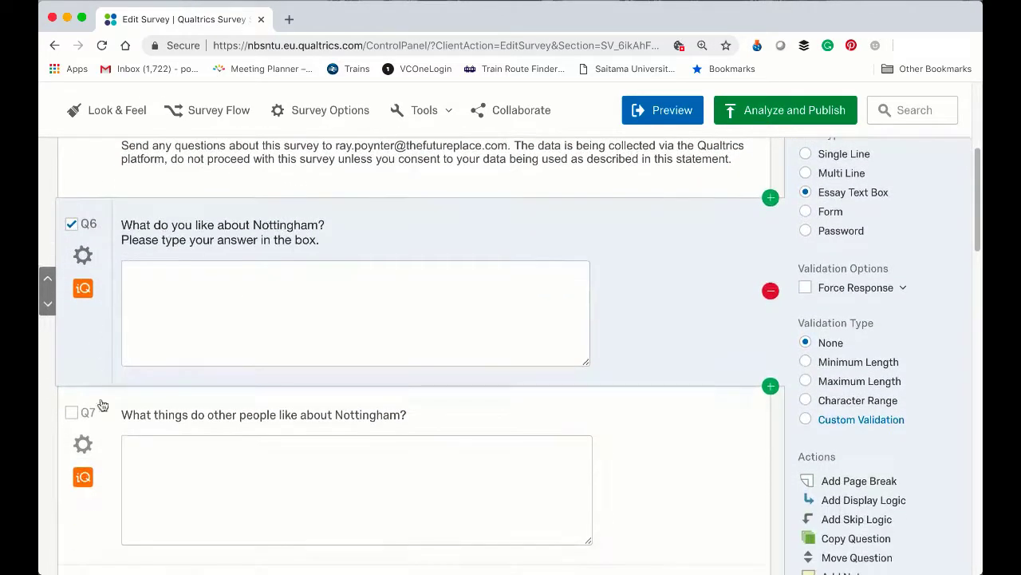
scroll(102, 423, up, 8)
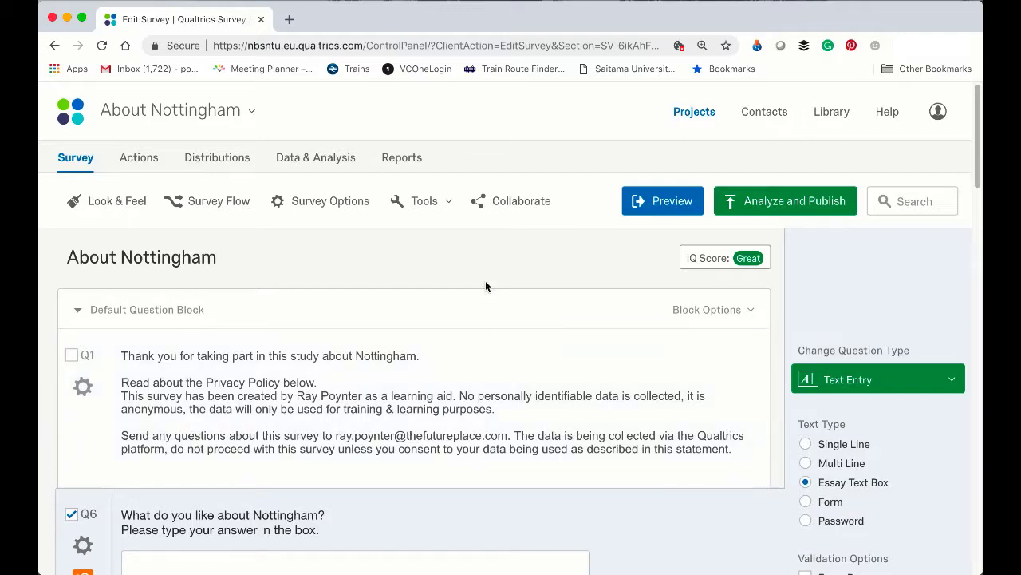
click(444, 206)
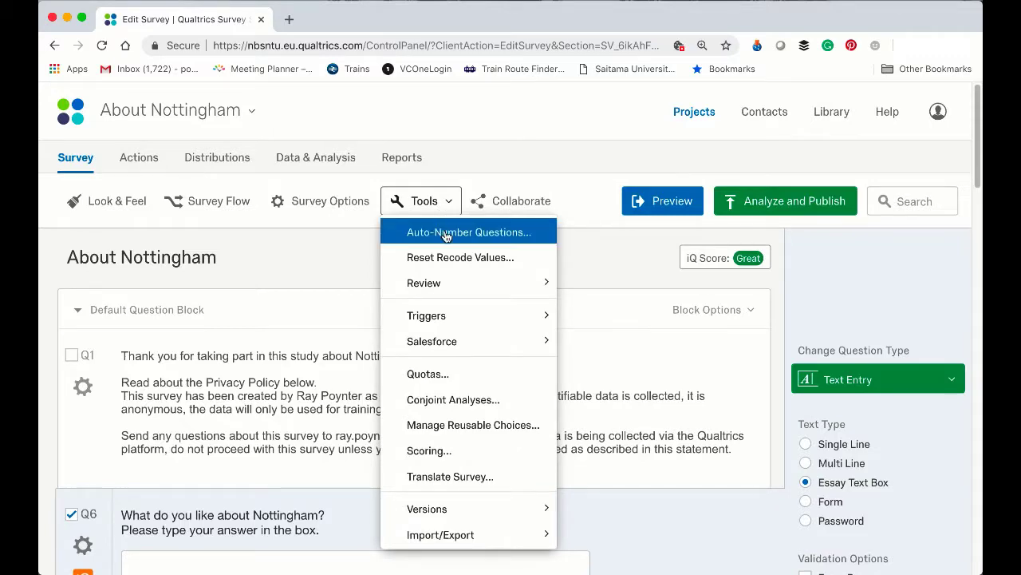
click(445, 233)
click(456, 285)
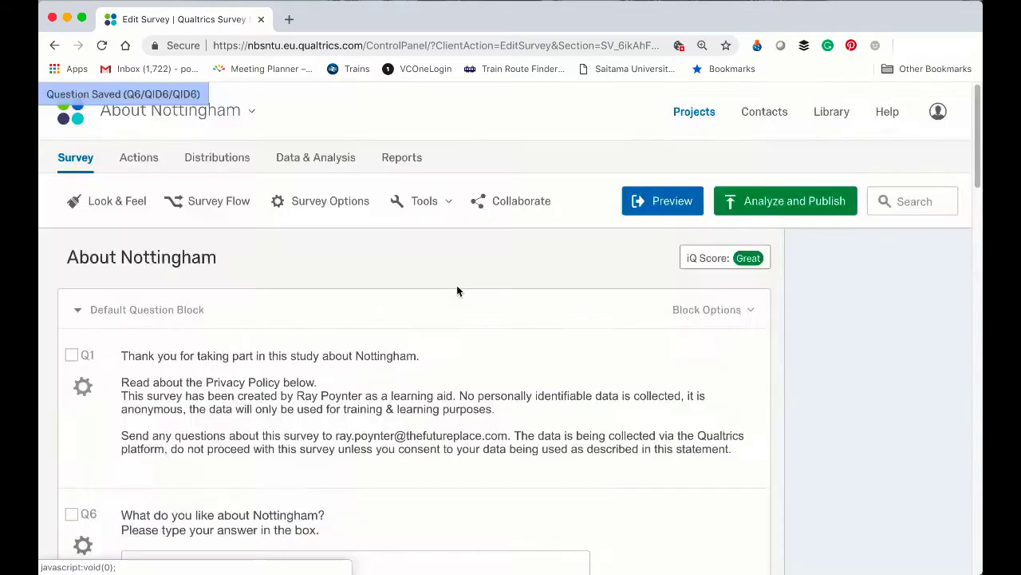
- Reset the recode values for all questions in the survey and save the reset
click(431, 205)
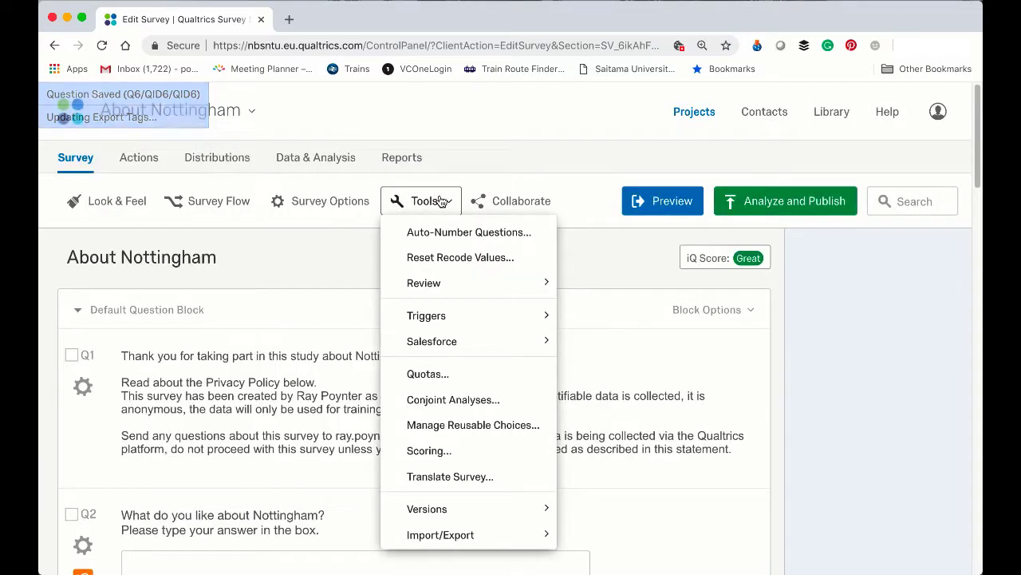
click(455, 257)
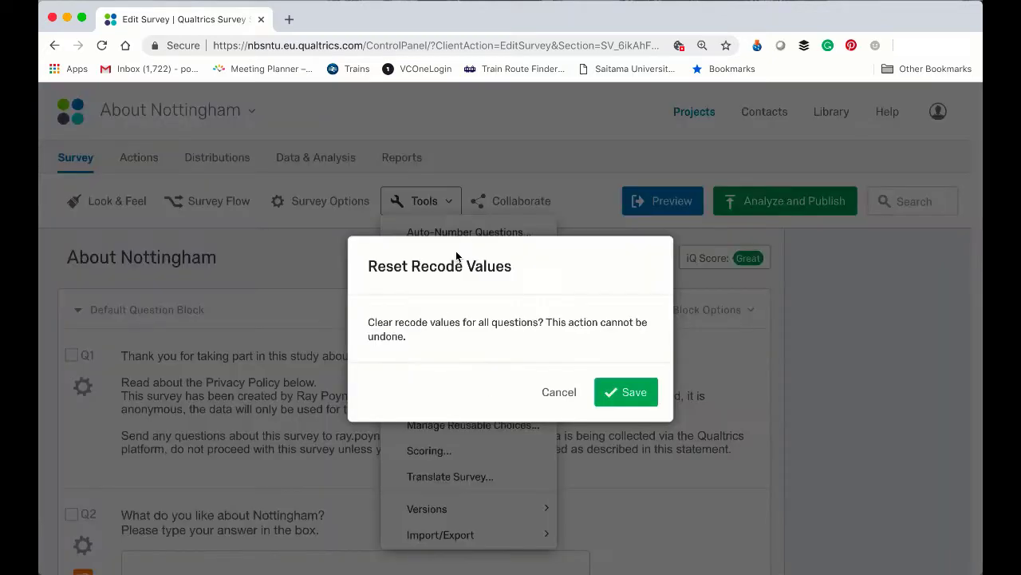
click(621, 391)
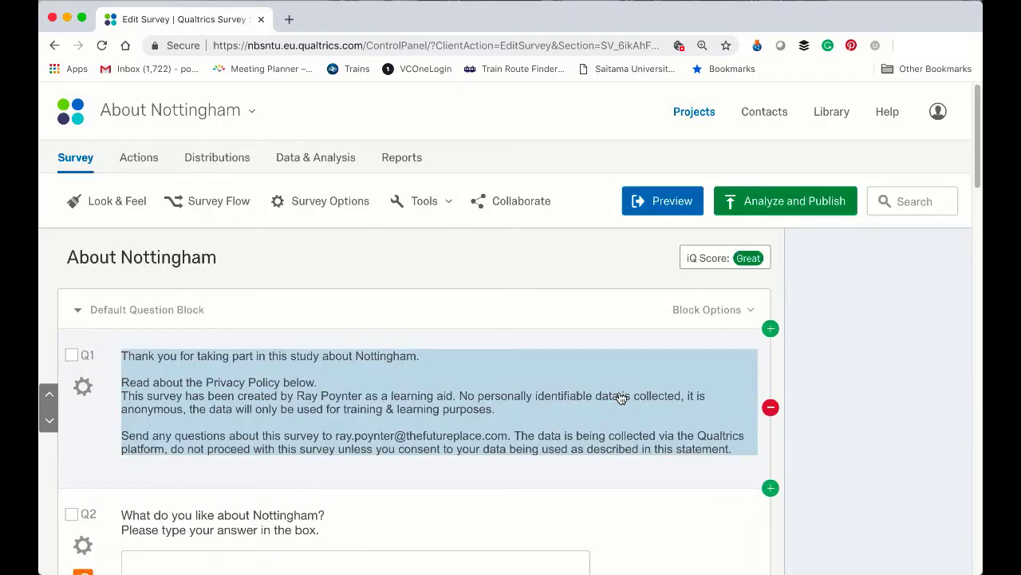
- Check the question numbering through the end of the survey, then open its preview and advance past the introduction page
scroll(548, 396, down, 5)
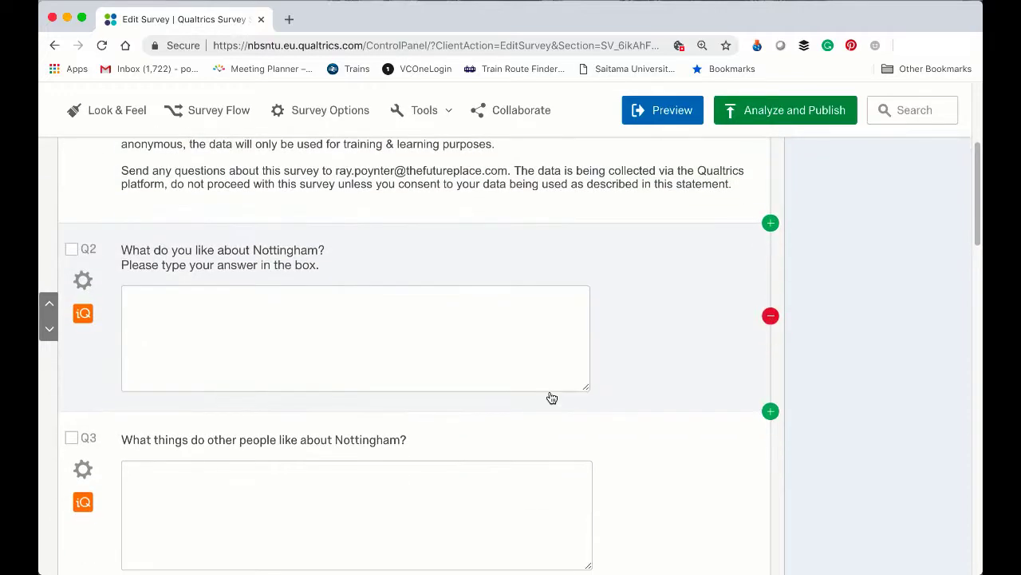
scroll(551, 397, down, 10)
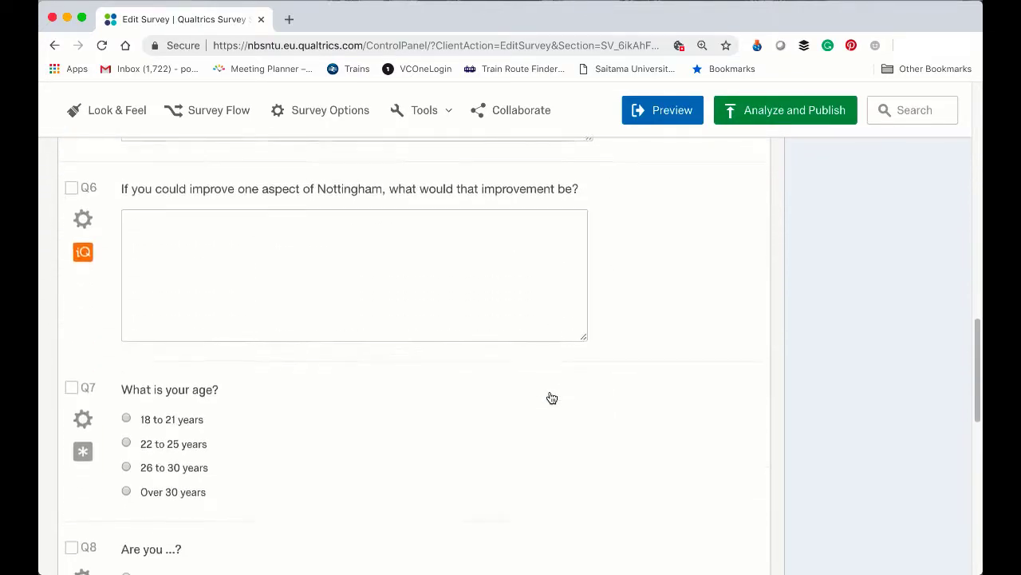
scroll(551, 397, down, 10)
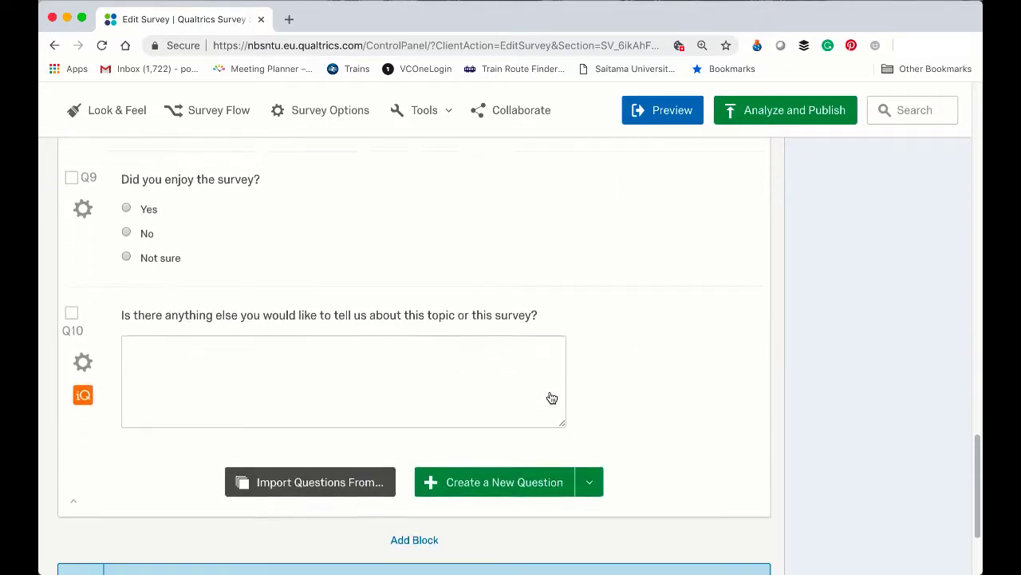
scroll(551, 398, up, 20)
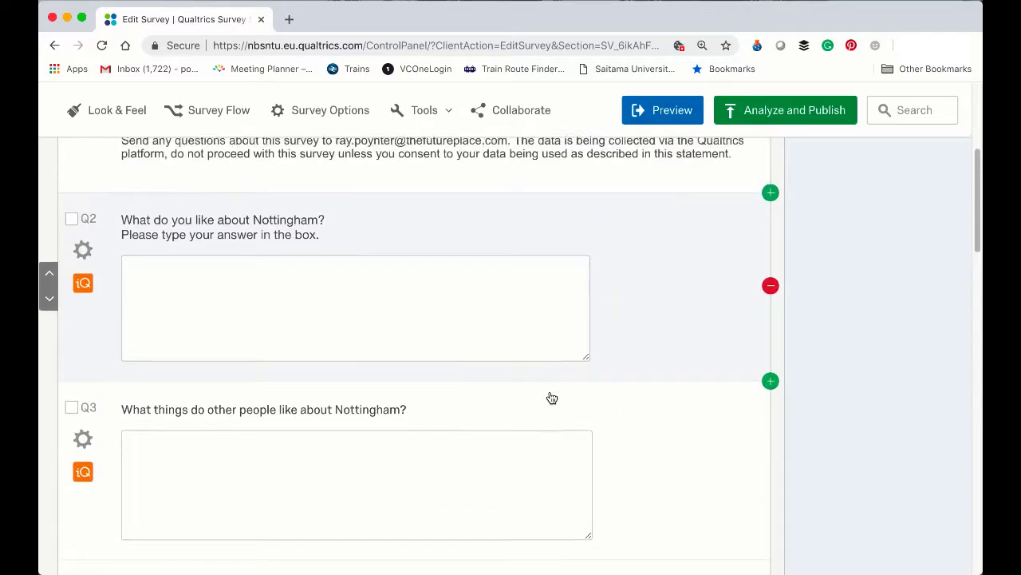
scroll(552, 397, up, 5)
click(552, 398)
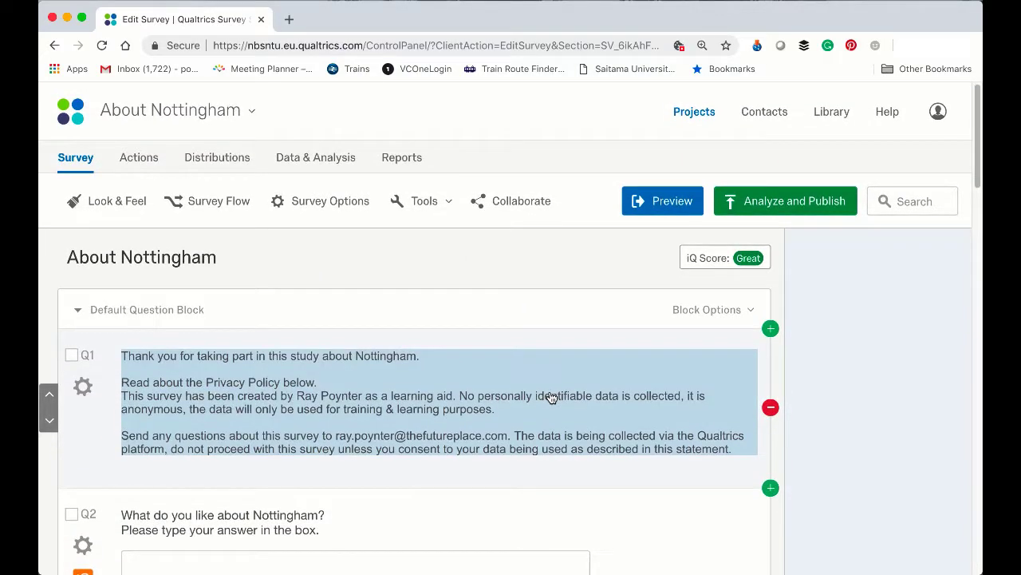
click(663, 208)
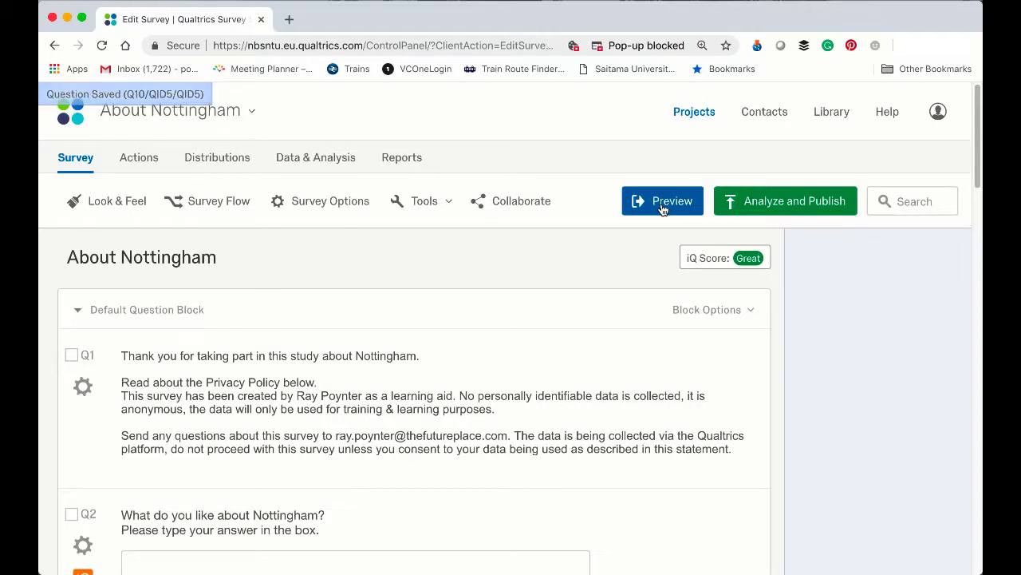
click(665, 206)
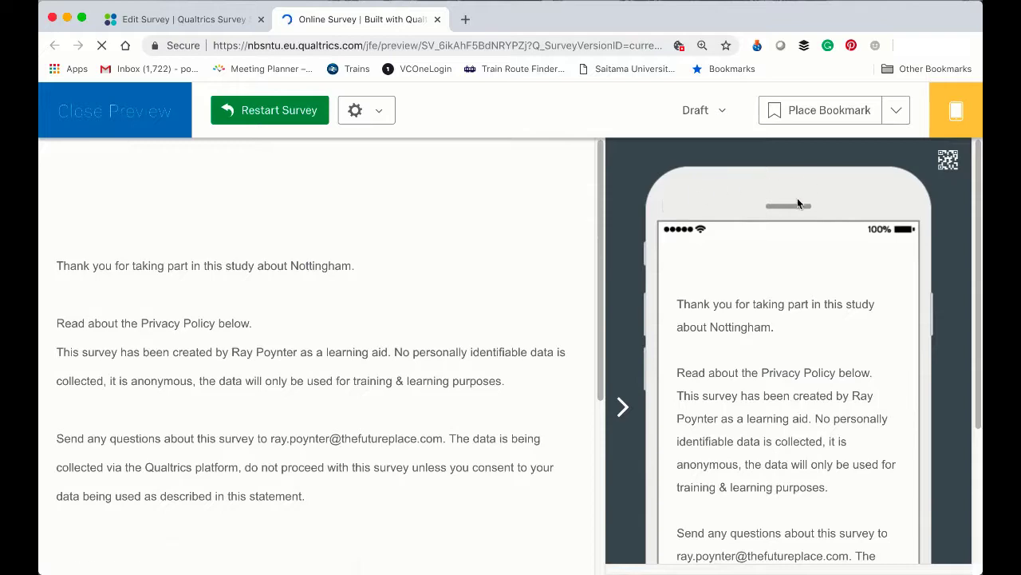
scroll(762, 285, down, 5)
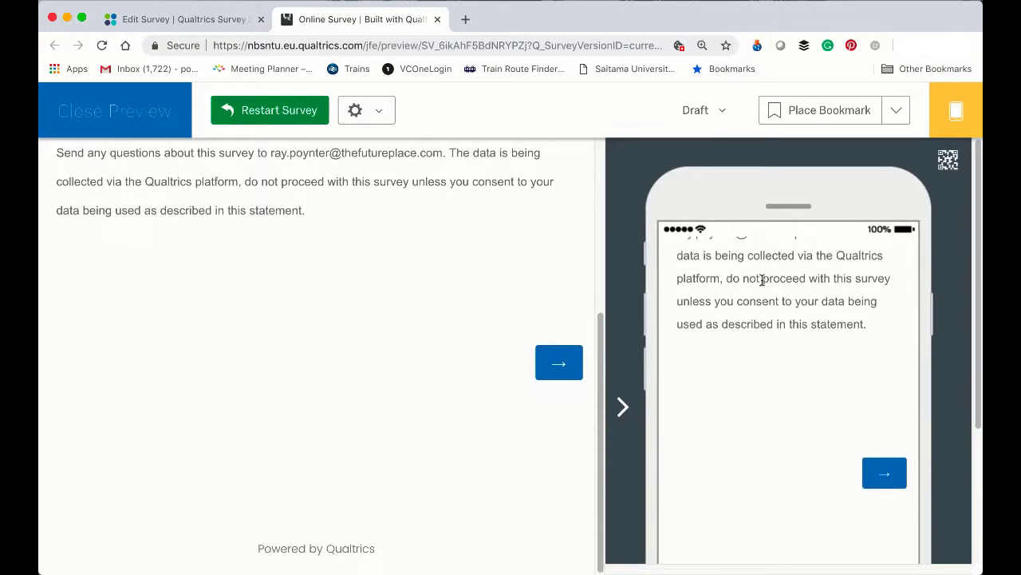
click(887, 476)
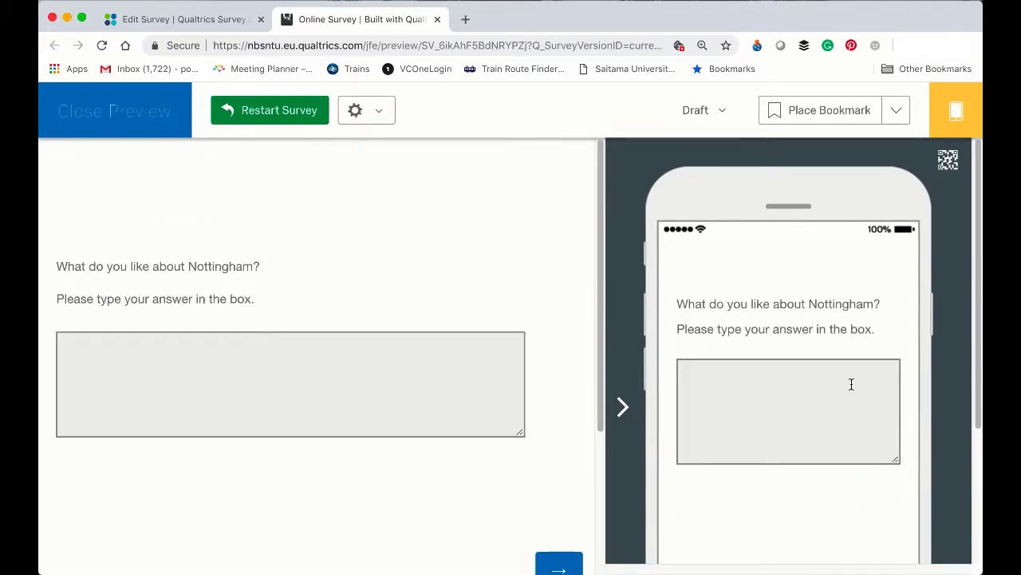
- Answer the first three open-ended preview questions with the test texts "jhlkkjlkjlk", "kljlkjlkjlkj" and "jhlkjlkjlk", advancing after each
click(447, 356)
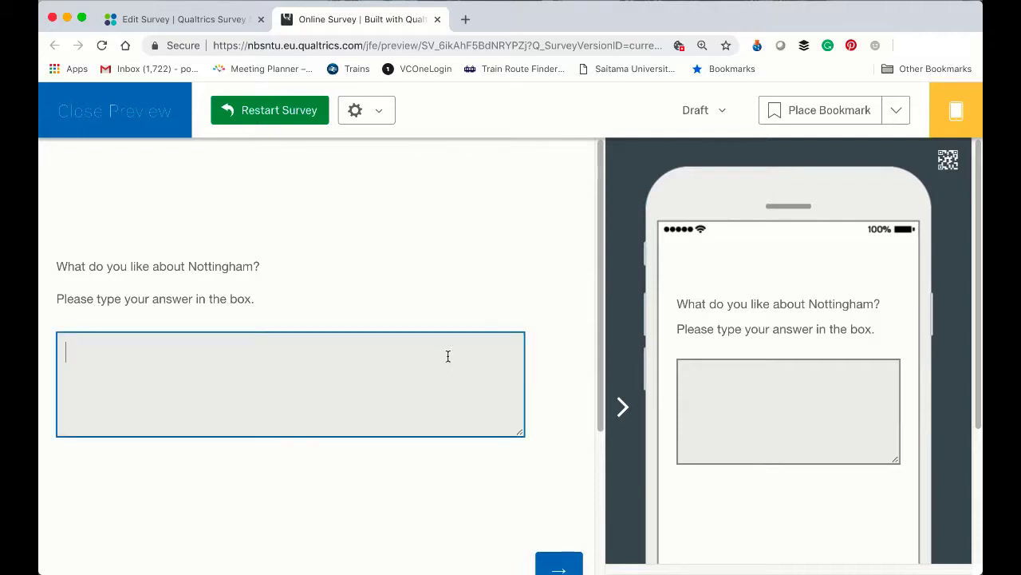
text(jhlkkjlkjlk)
click(552, 560)
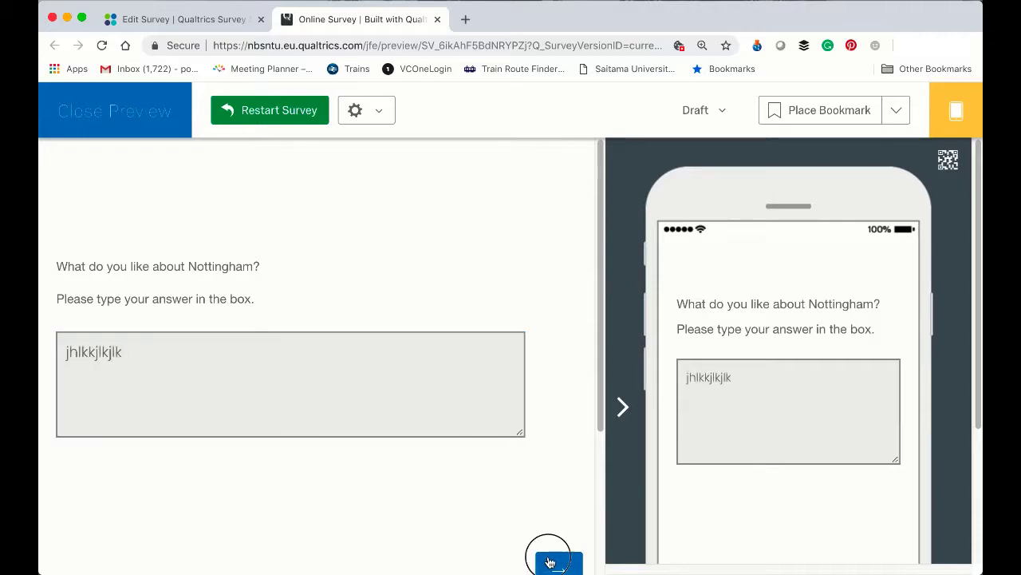
click(444, 354)
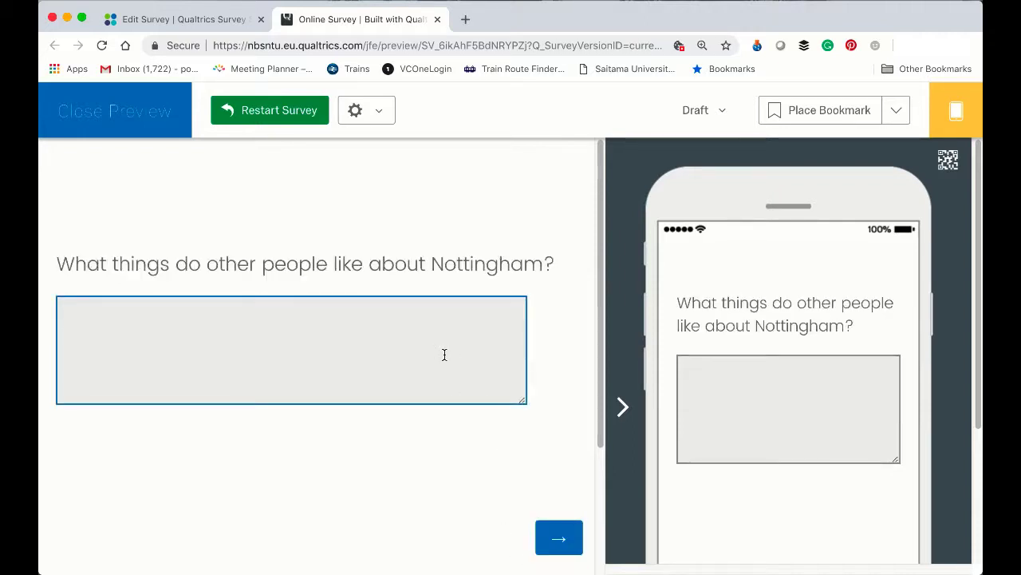
text(kljlkjlkjlkj)
click(556, 537)
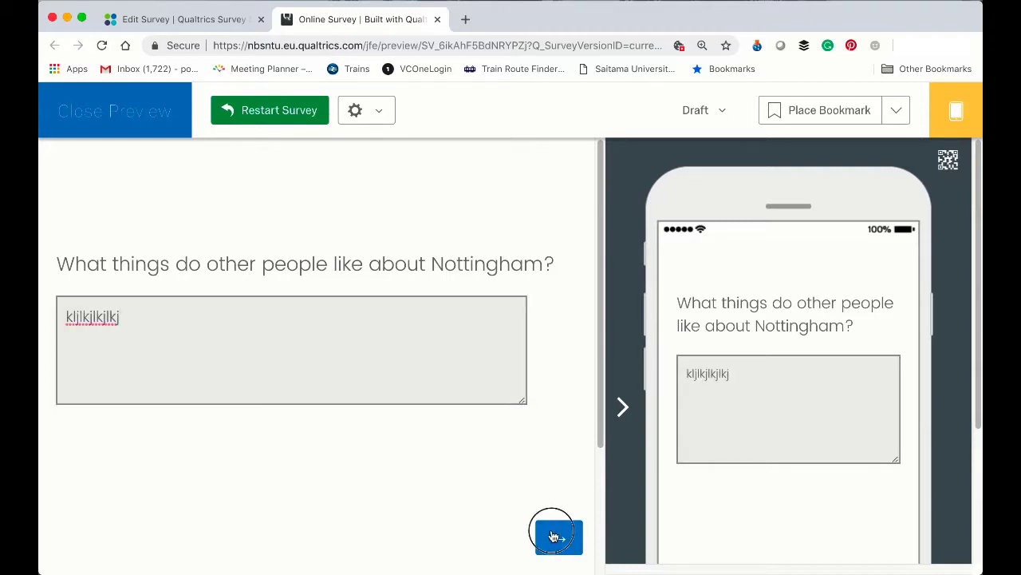
click(474, 373)
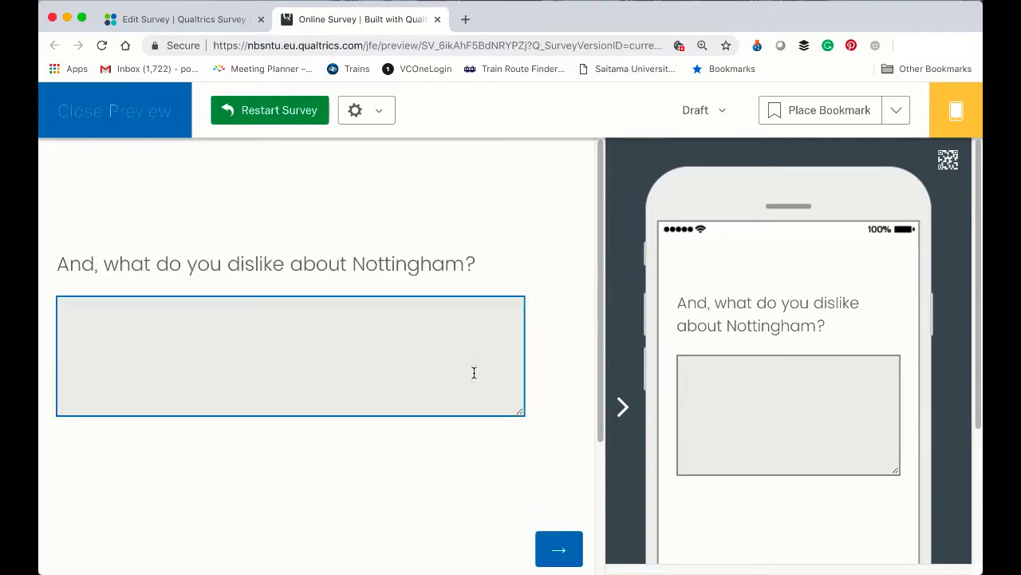
text(jhlkjlkjlk)
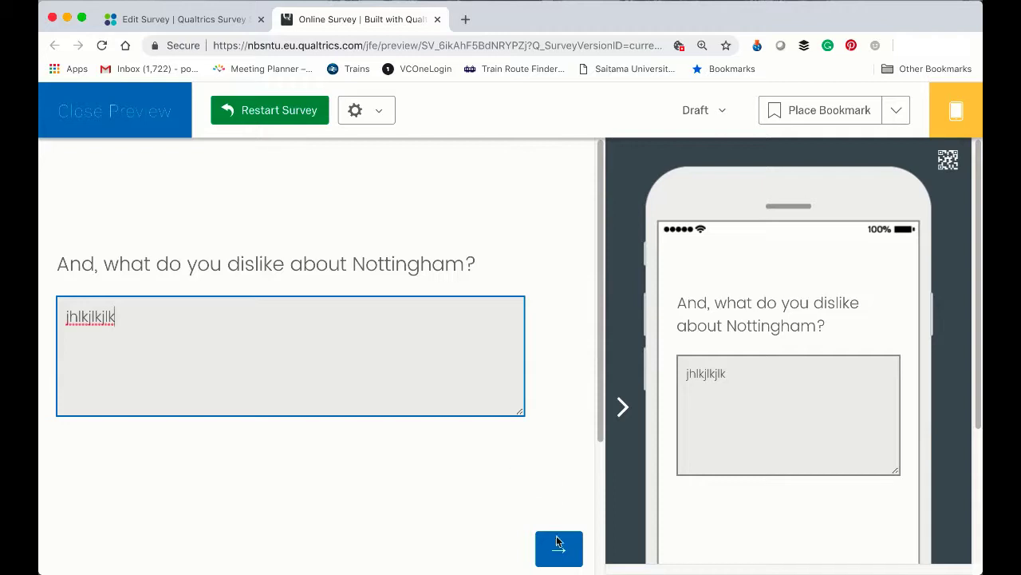
click(557, 542)
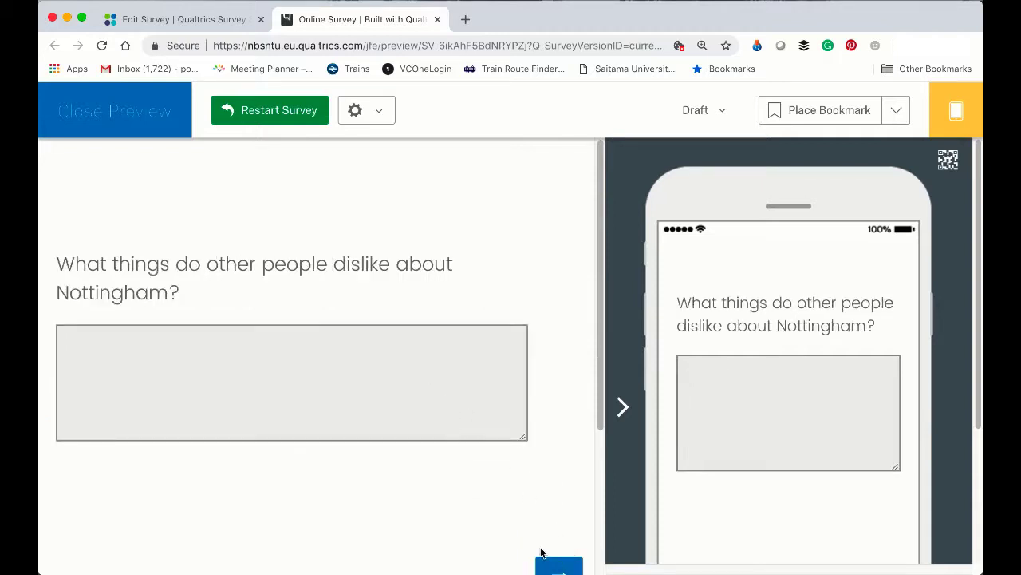
- Answer the preview's dislike and improvement questions about Nottingham with the test texts "kjhjkhkjh" and "jhjkhkjhjk", advancing after each
click(429, 367)
text(kjhjkhkjh)
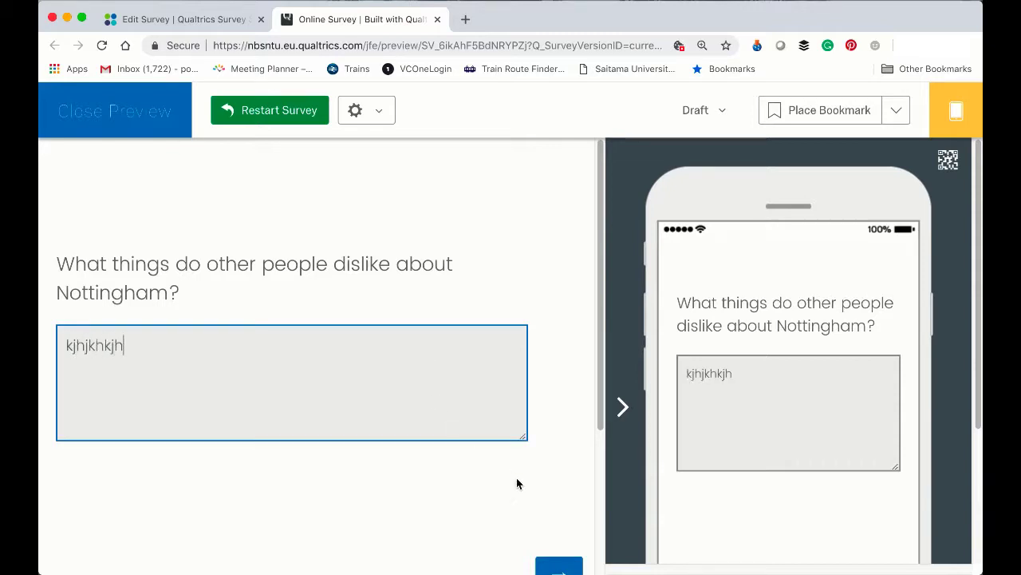
click(558, 568)
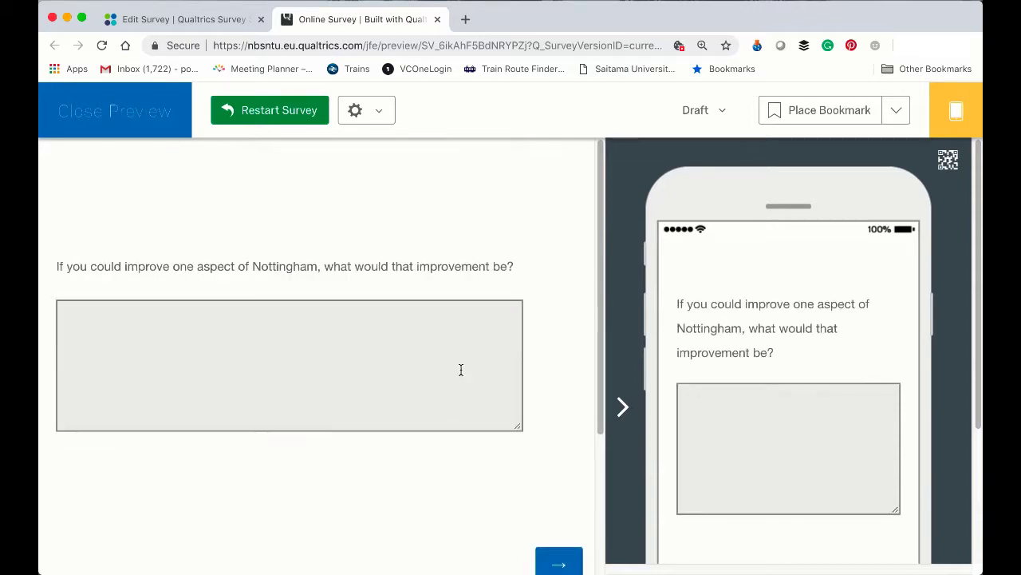
click(423, 346)
text(jhjkhkjhjk)
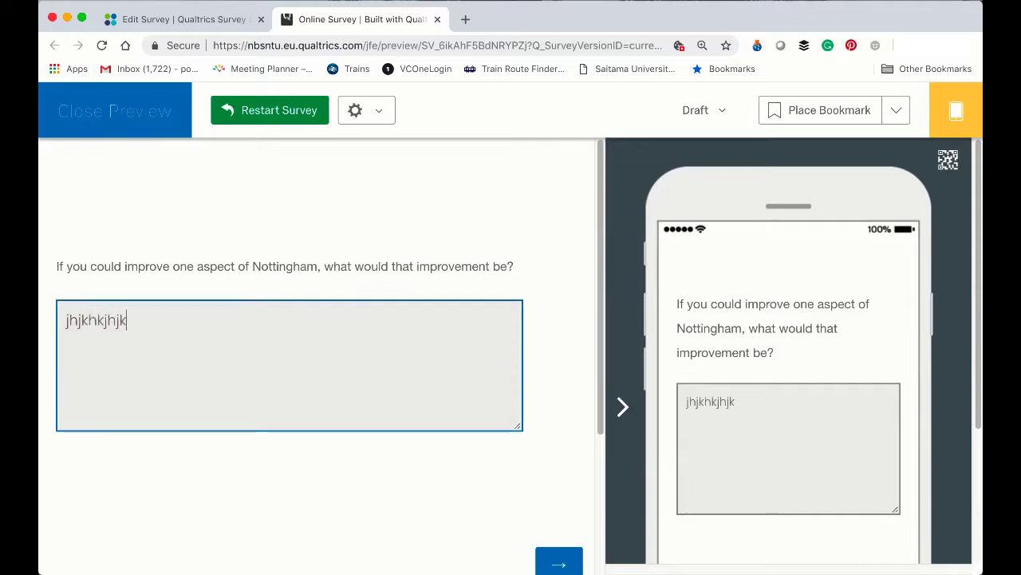
click(562, 564)
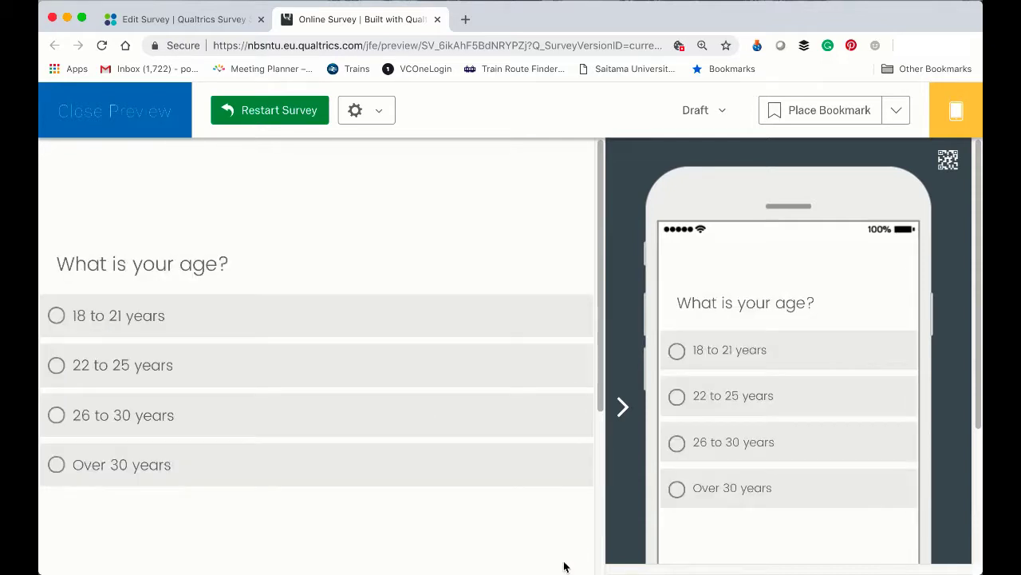
- Answer the preview's age question with 18 to 21 years and the gender question with Male, then close the preview
click(343, 320)
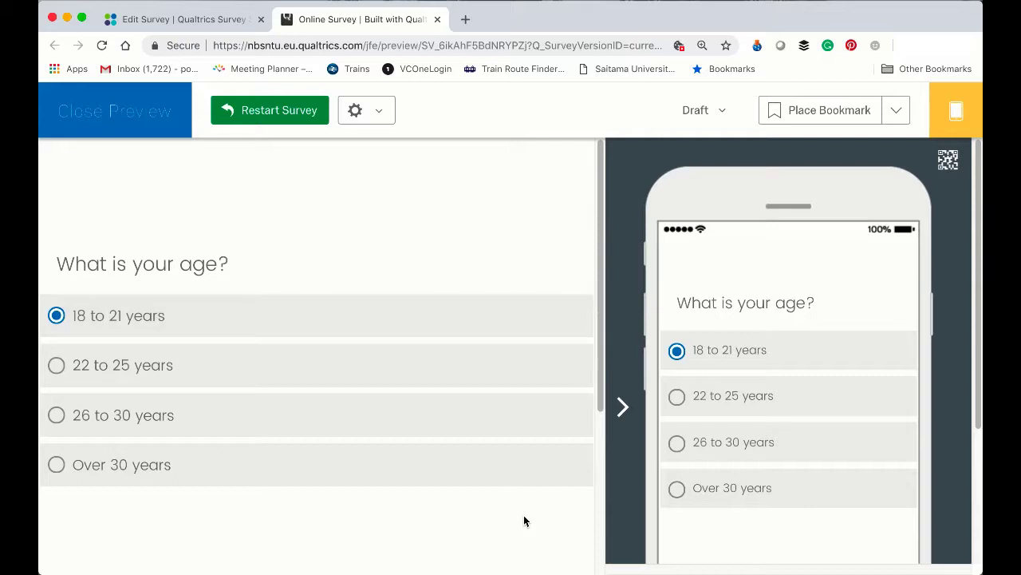
scroll(523, 520, down, 2)
click(558, 523)
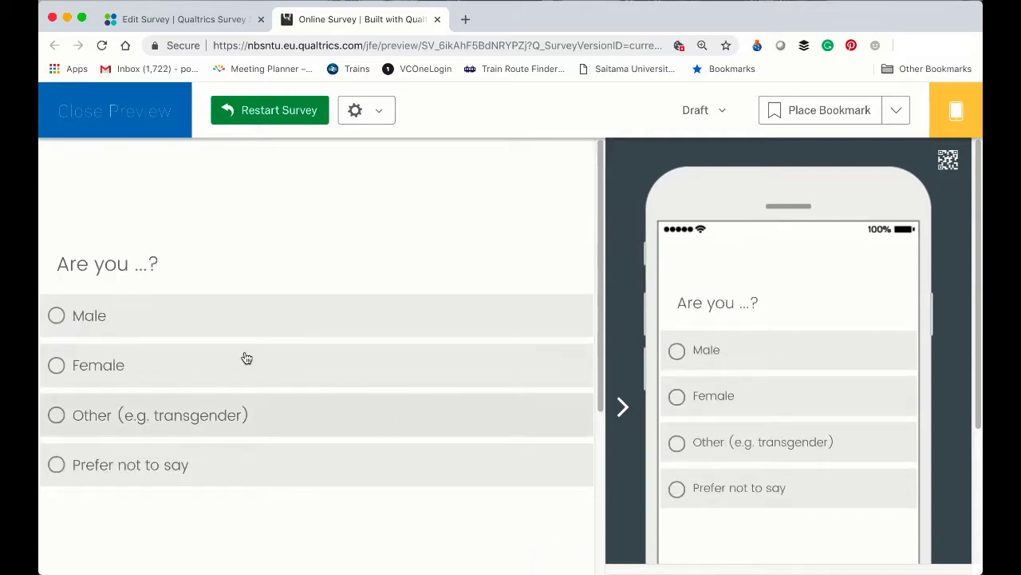
click(182, 323)
click(147, 122)
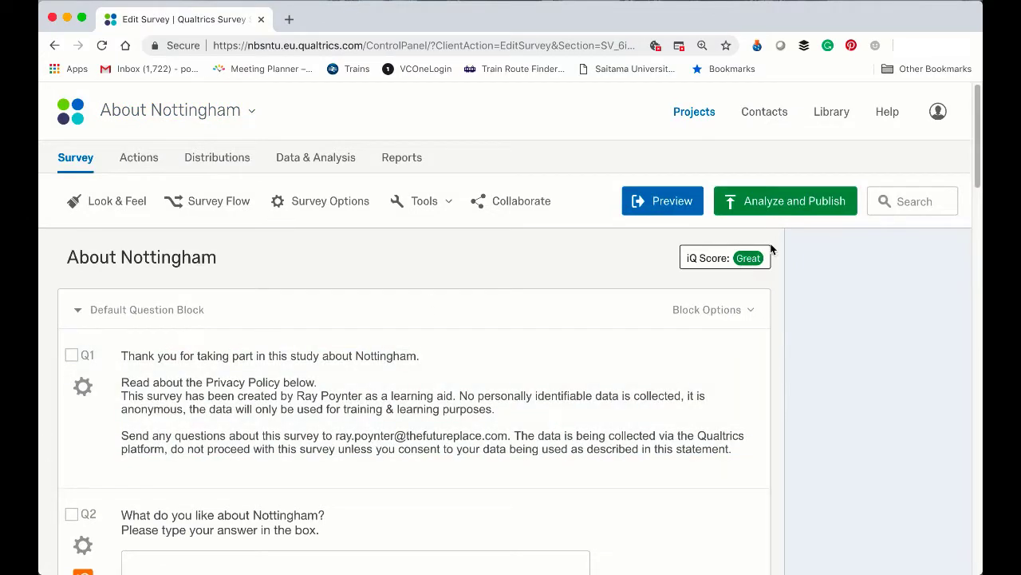
- Publish the About Nottingham survey as the user-published version and dismiss the activation notice
click(823, 204)
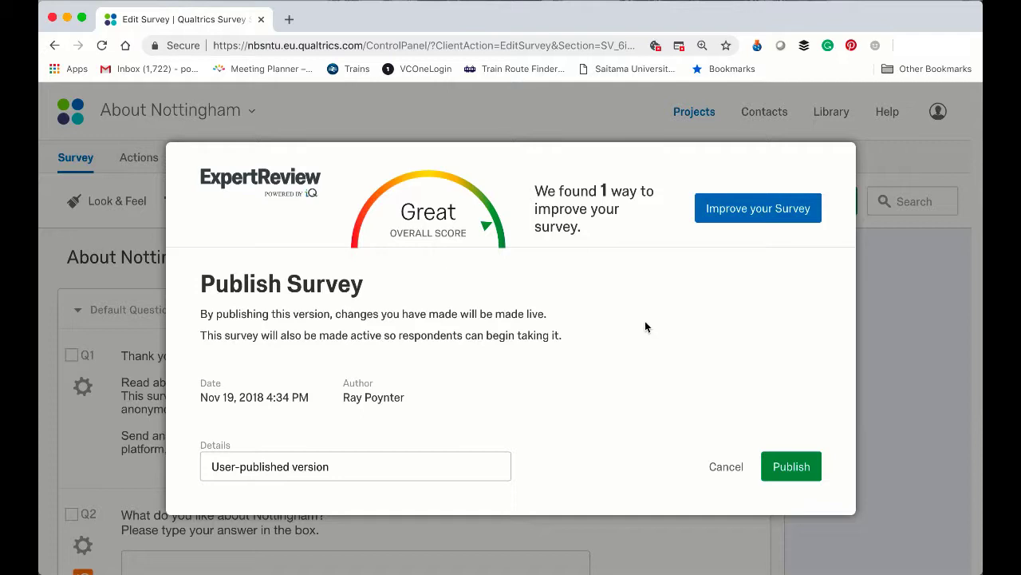
click(802, 472)
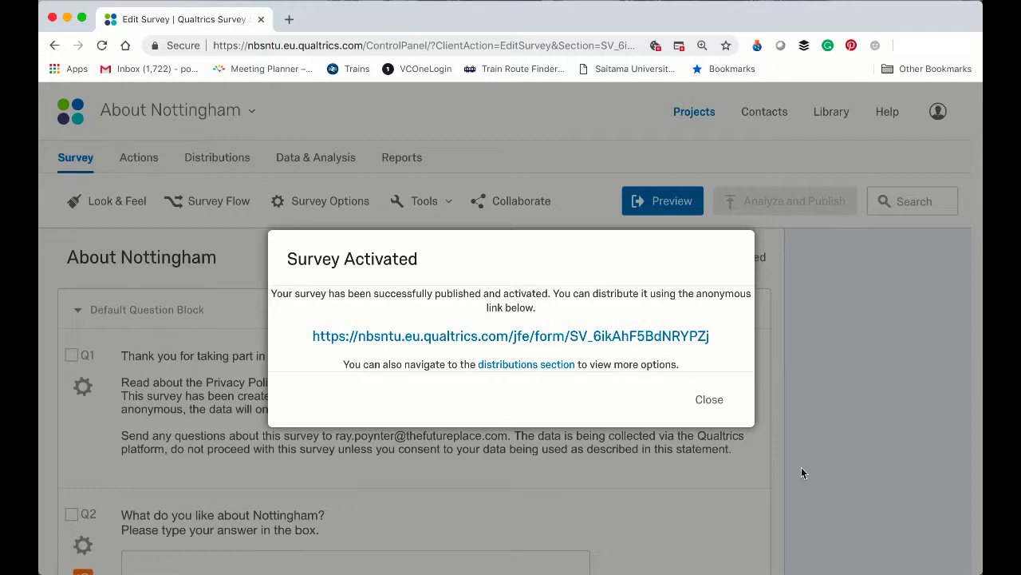
click(710, 405)
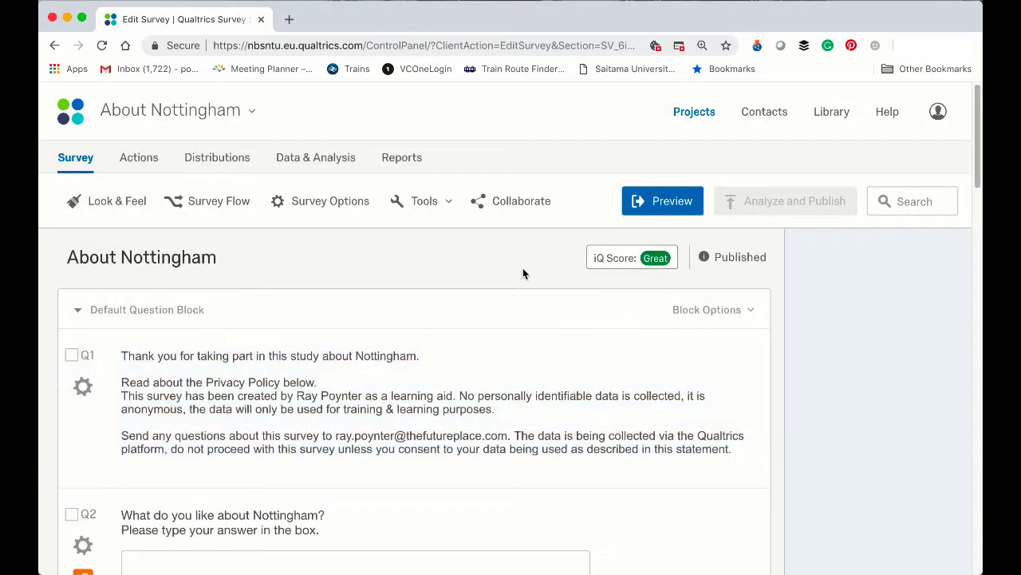